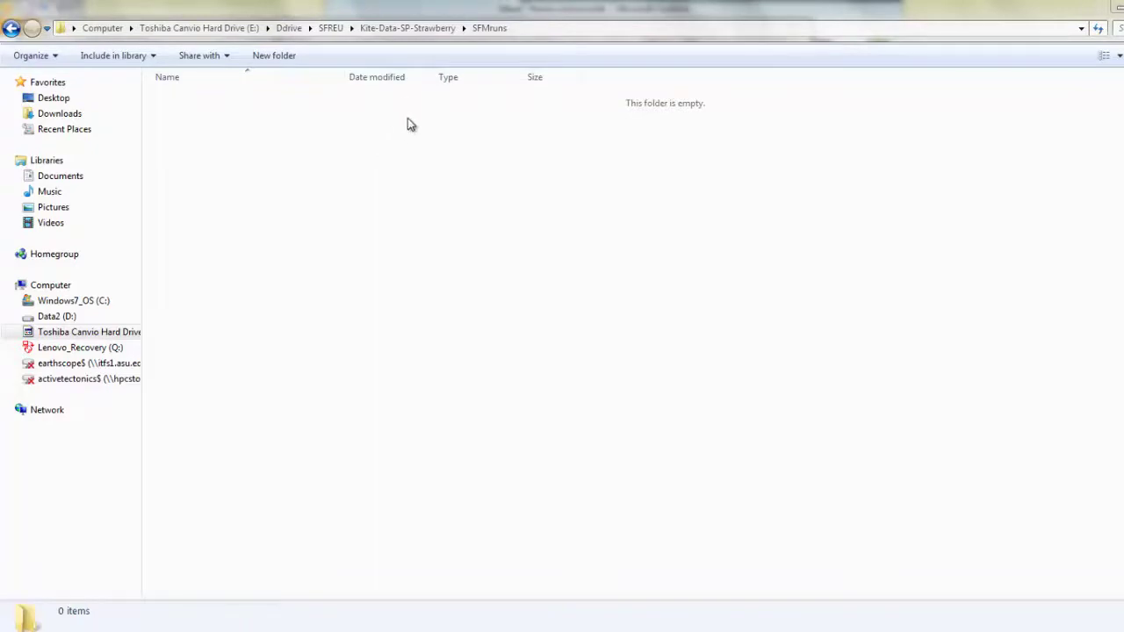
Step: Browse into SP-6-6-13\Cone-Flight-1-Full and scroll through the crater photo thumbnails
{"action": "left_click", "coordinate": [391, 29]}
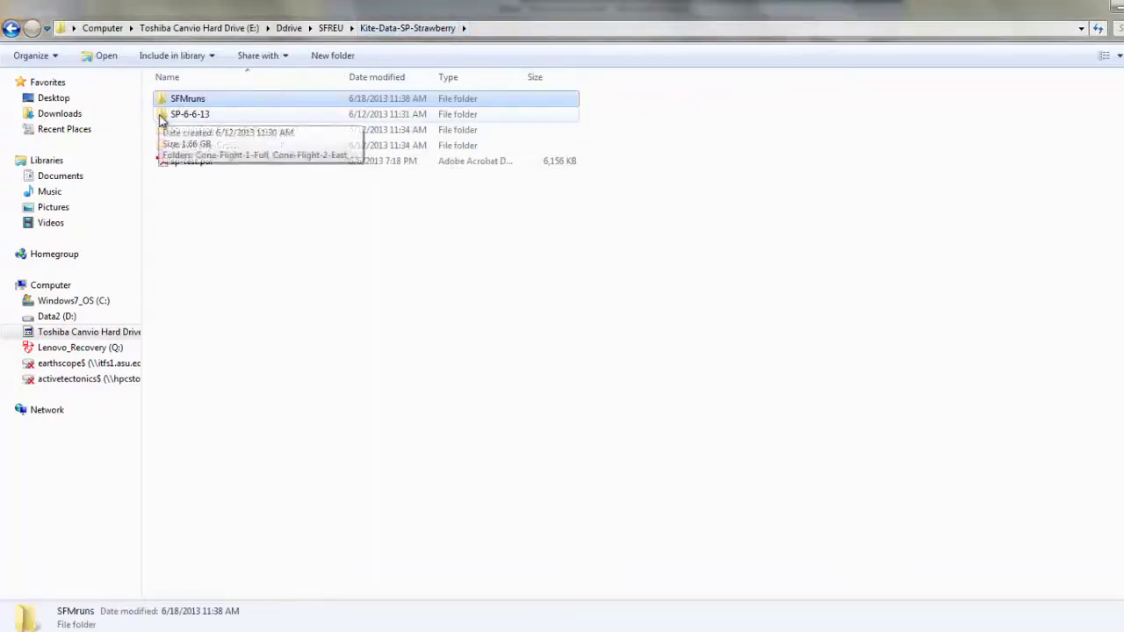
{"action": "double_click", "coordinate": [189, 114]}
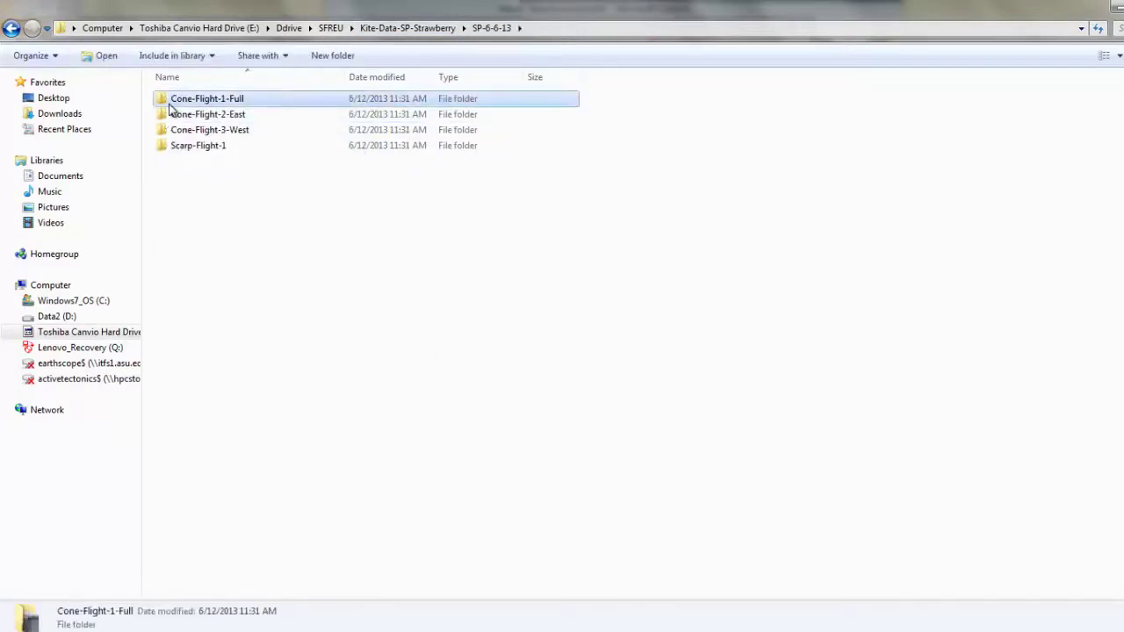
{"action": "double_click", "coordinate": [200, 98]}
{"action": "scroll", "coordinate": [614, 303], "scroll_direction": "down", "scroll_amount": 3}
{"action": "scroll", "coordinate": [614, 303], "scroll_direction": "down", "scroll_amount": 3}
{"action": "scroll", "coordinate": [615, 303], "scroll_direction": "down", "scroll_amount": 3}
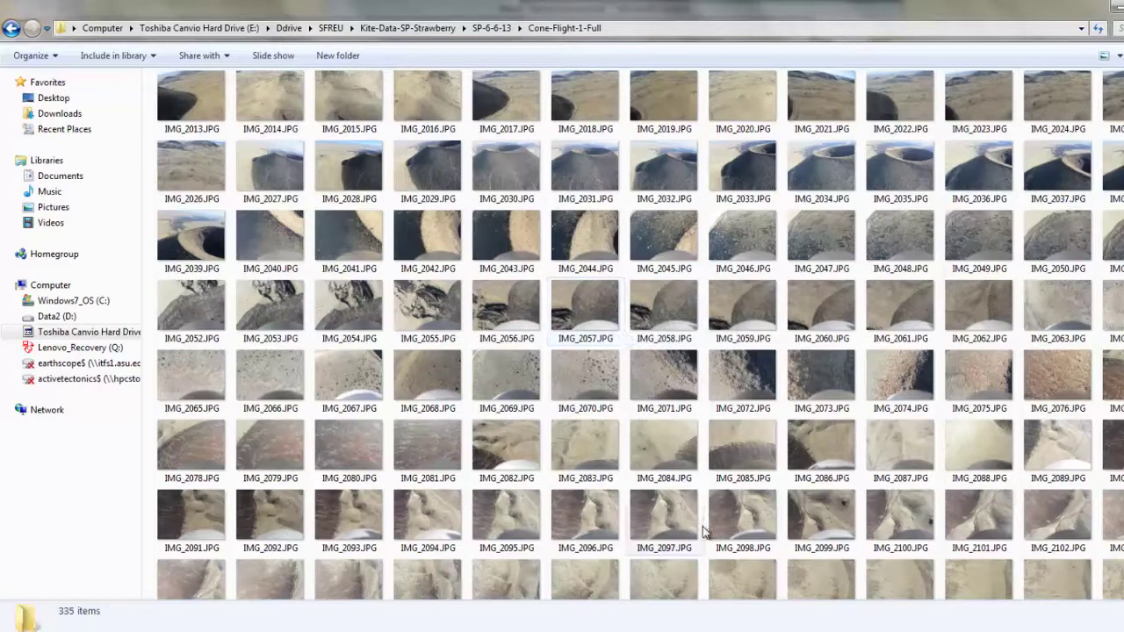
{"action": "mouse_move", "coordinate": [664, 237]}
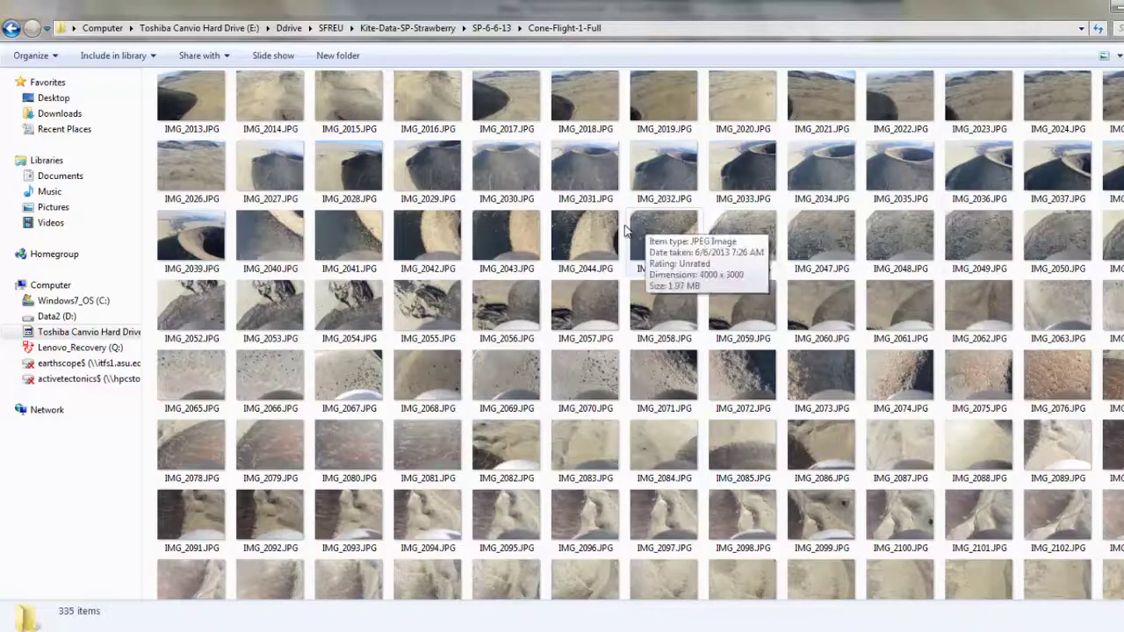
Step: Copy photos IMG_2040 through IMG_2061, then go back to Kite-Data-SP-Strawberry
{"action": "left_click", "coordinate": [260, 232]}
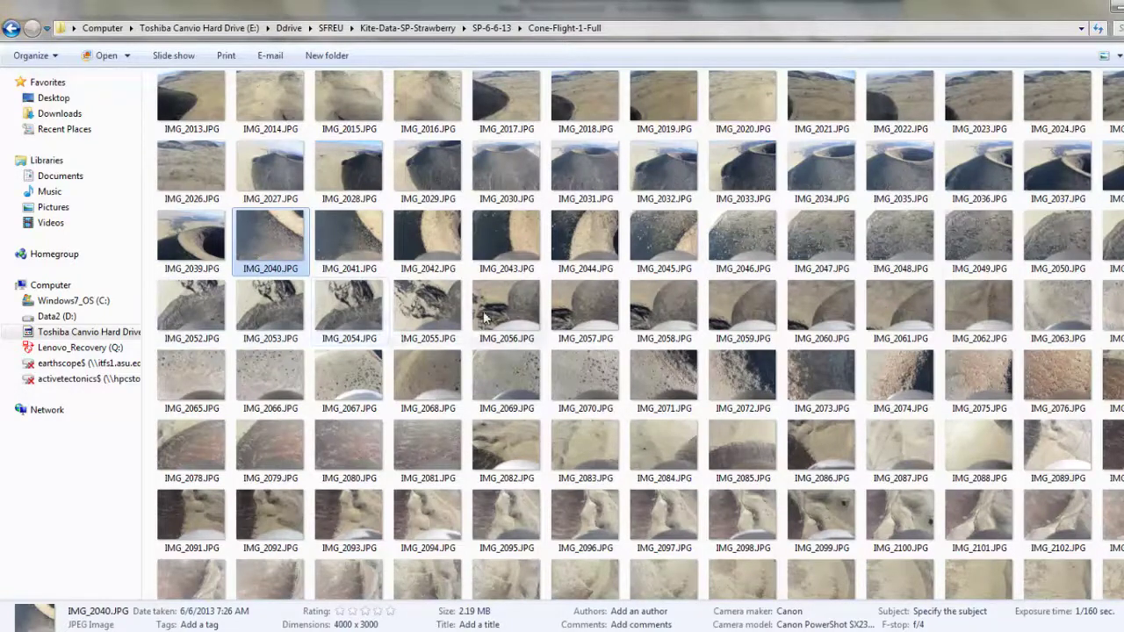
{"action": "left_click", "coordinate": [902, 308], "text": "shift"}
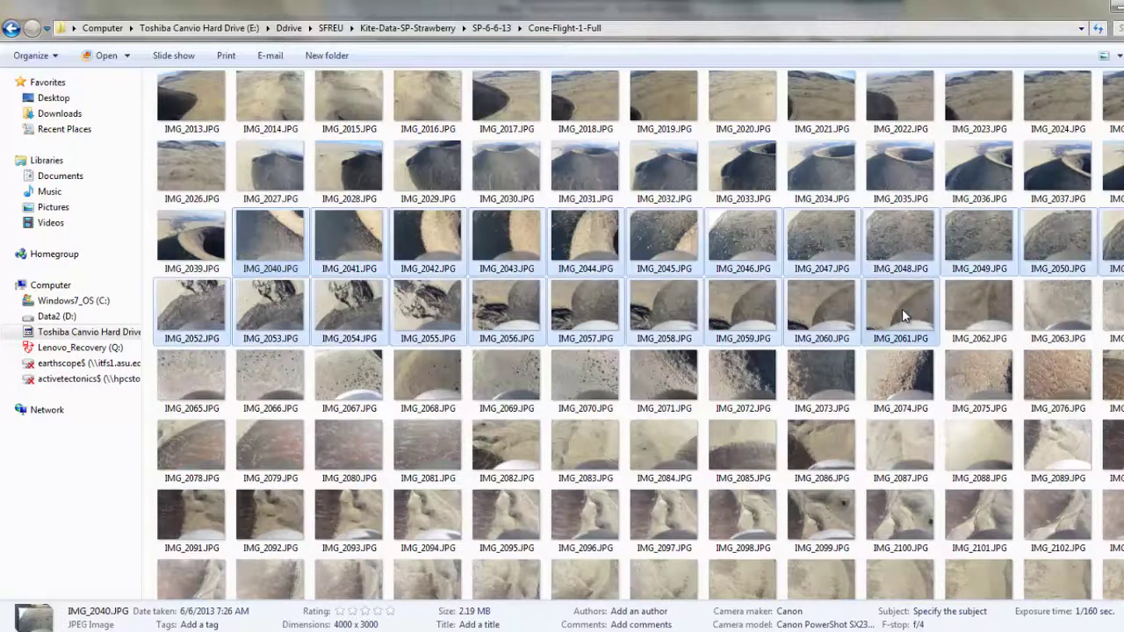
{"action": "right_click", "coordinate": [902, 309]}
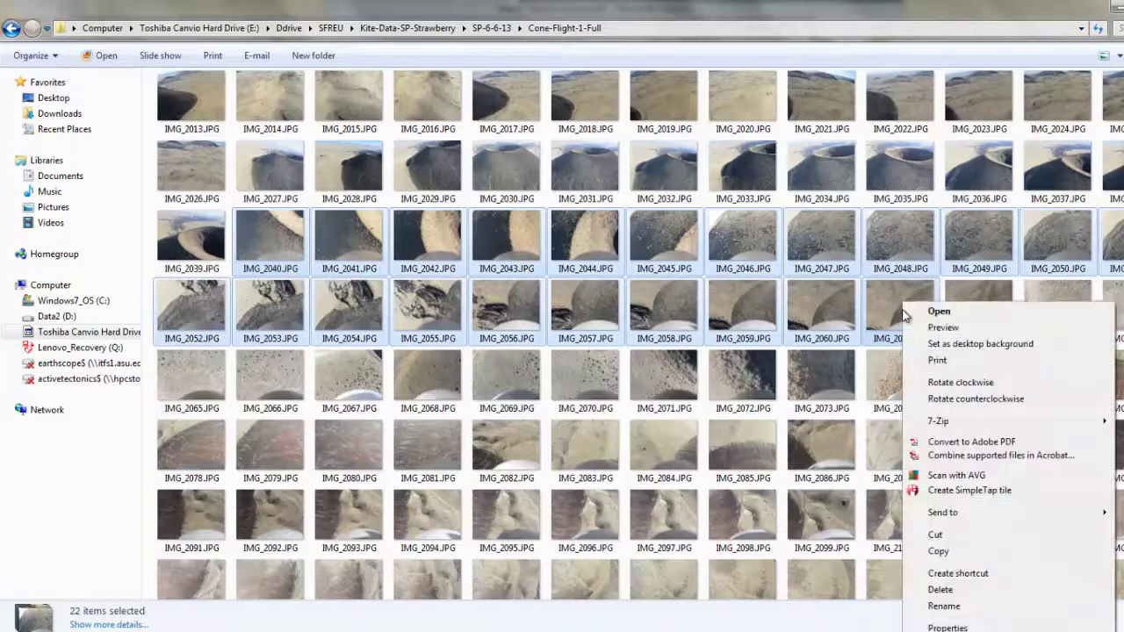
{"action": "left_click", "coordinate": [981, 553]}
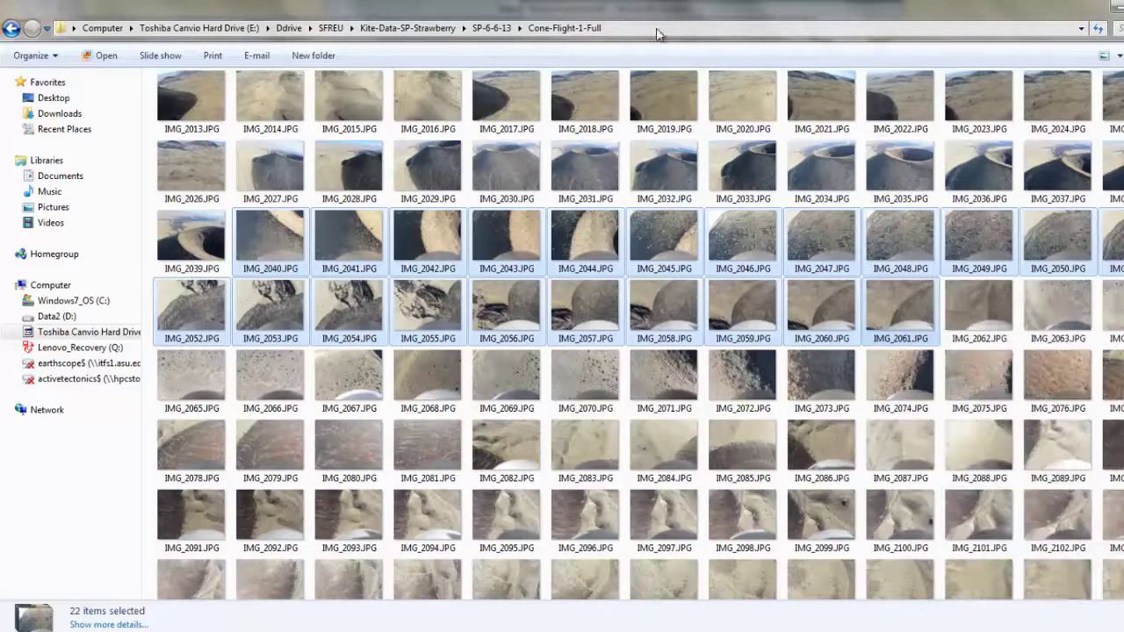
{"action": "left_click", "coordinate": [424, 31]}
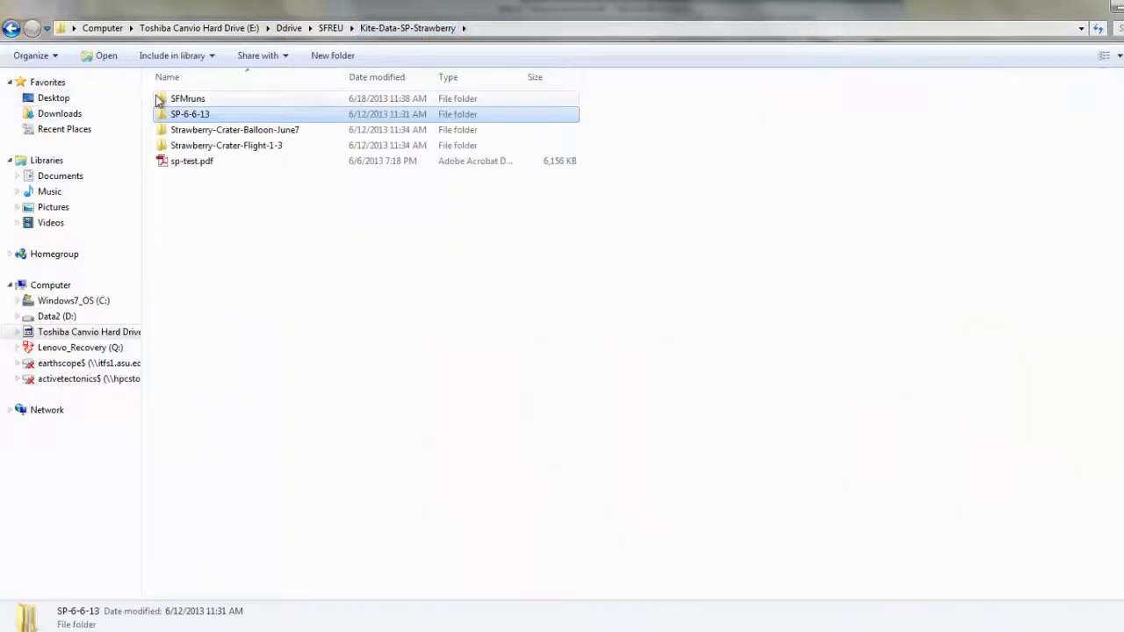
Step: Paste the 22 copied photos into SFMruns\GatesofMordor_1
{"action": "double_click", "coordinate": [160, 97]}
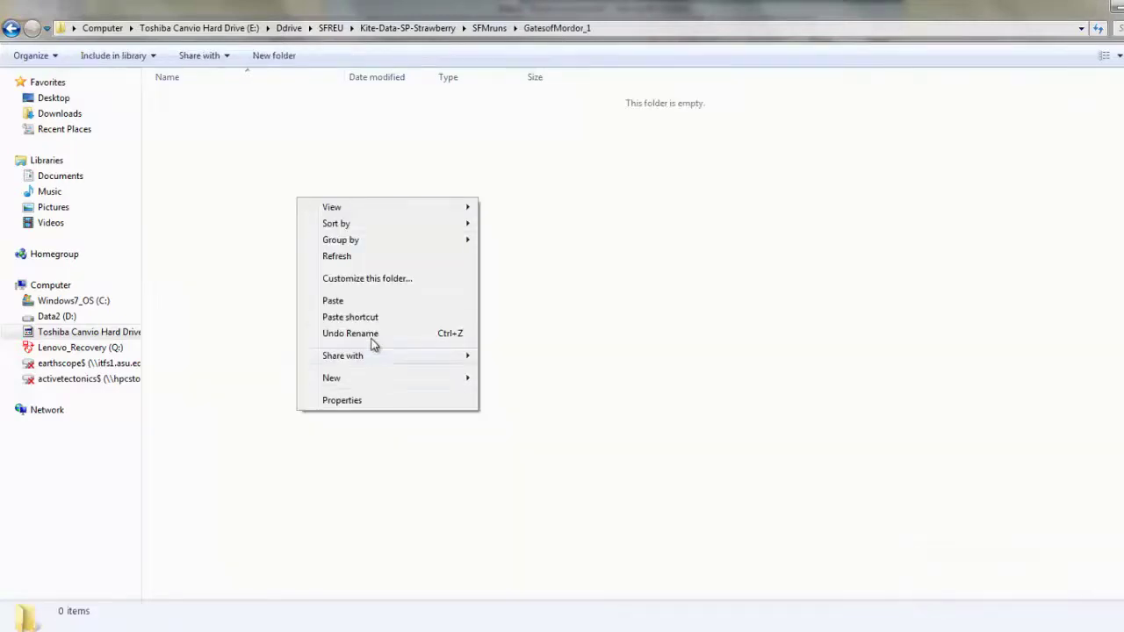
{"action": "left_click", "coordinate": [369, 301]}
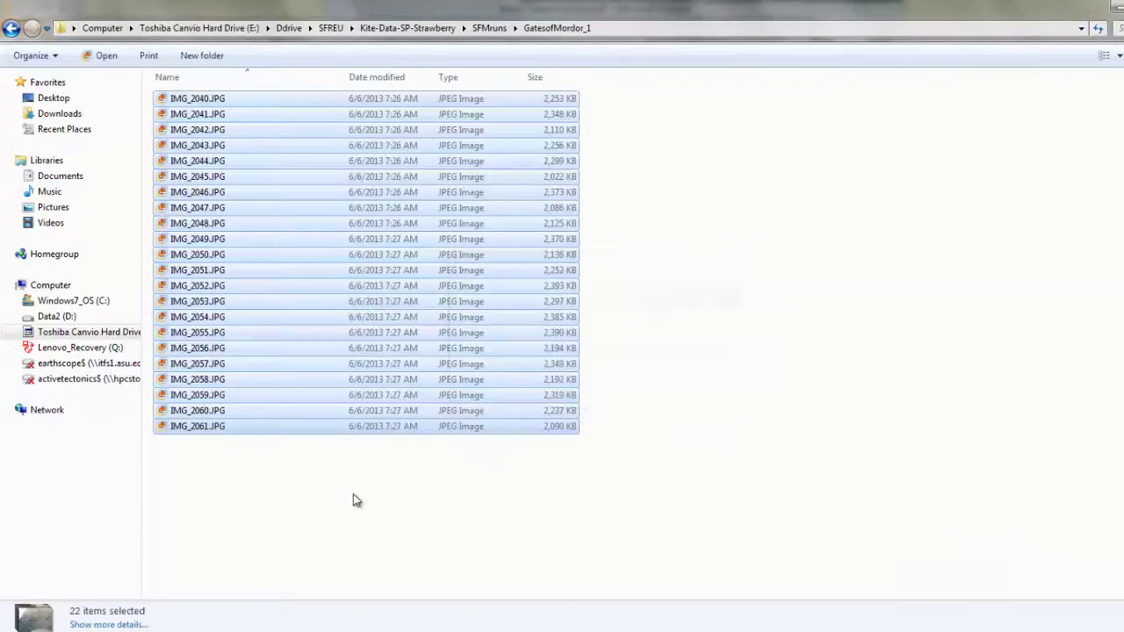
Step: Launch Agisoft PhotoScan Professional (64 bit) from the Start menu's Agisoft group
{"action": "left_click", "coordinate": [19, 629]}
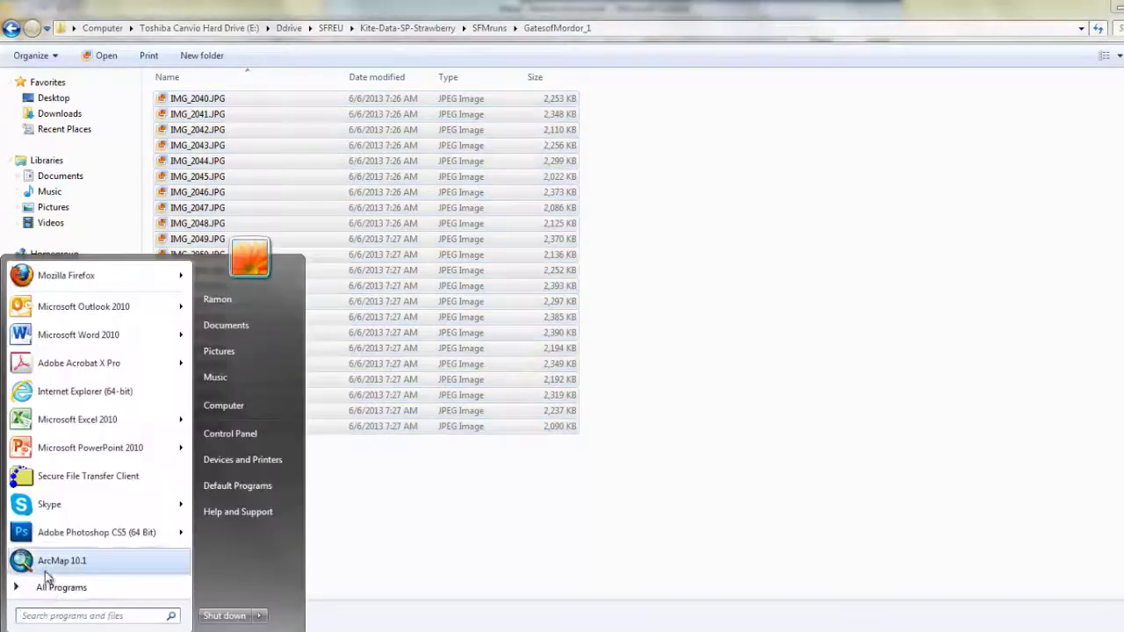
{"action": "left_click", "coordinate": [36, 597]}
{"action": "scroll", "coordinate": [140, 410], "scroll_direction": "down", "scroll_amount": 5}
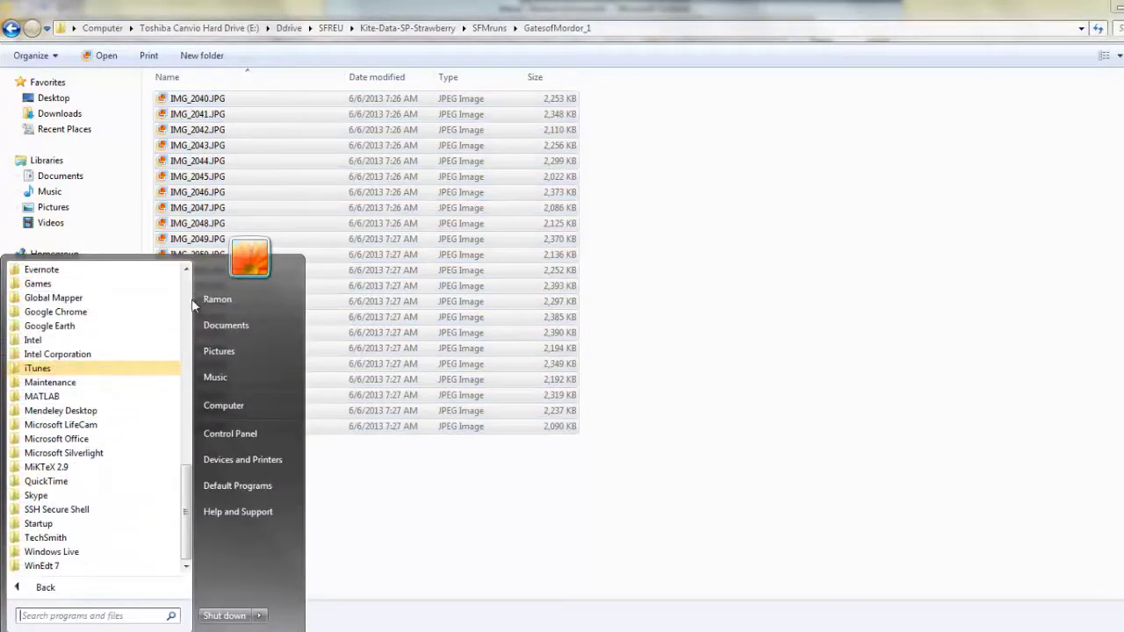
{"action": "scroll", "coordinate": [72, 418], "scroll_direction": "up", "scroll_amount": 7}
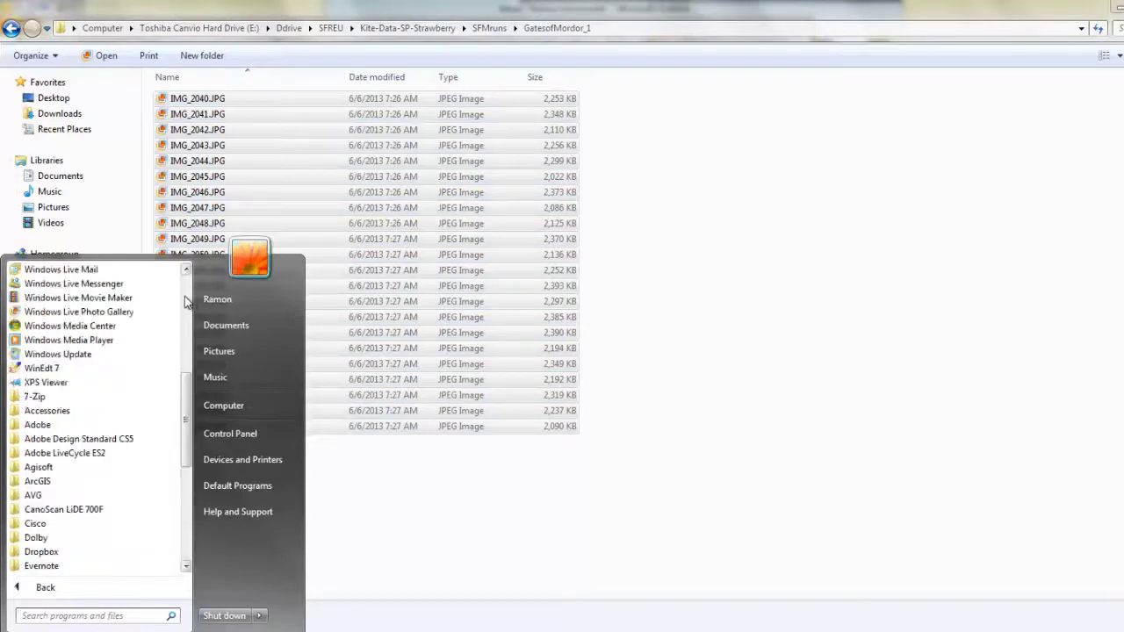
{"action": "left_click", "coordinate": [60, 470]}
{"action": "left_click", "coordinate": [76, 483]}
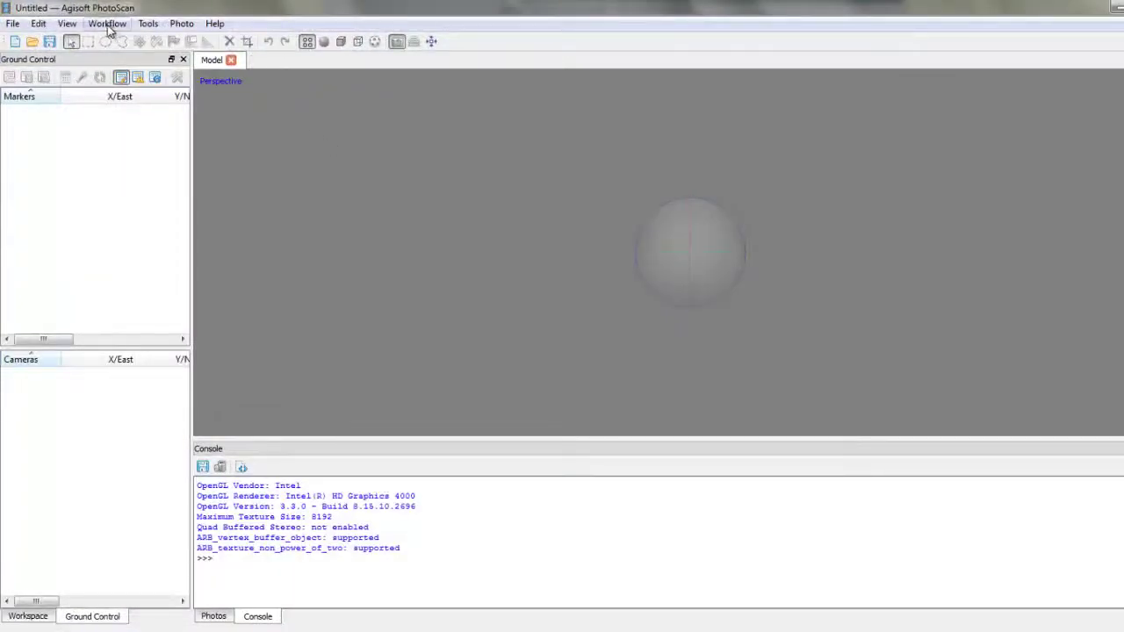
Step: Add all 22 photos from SFMruns\GatesofMordor_1 to the project via Add Photos
{"action": "left_click", "coordinate": [103, 25]}
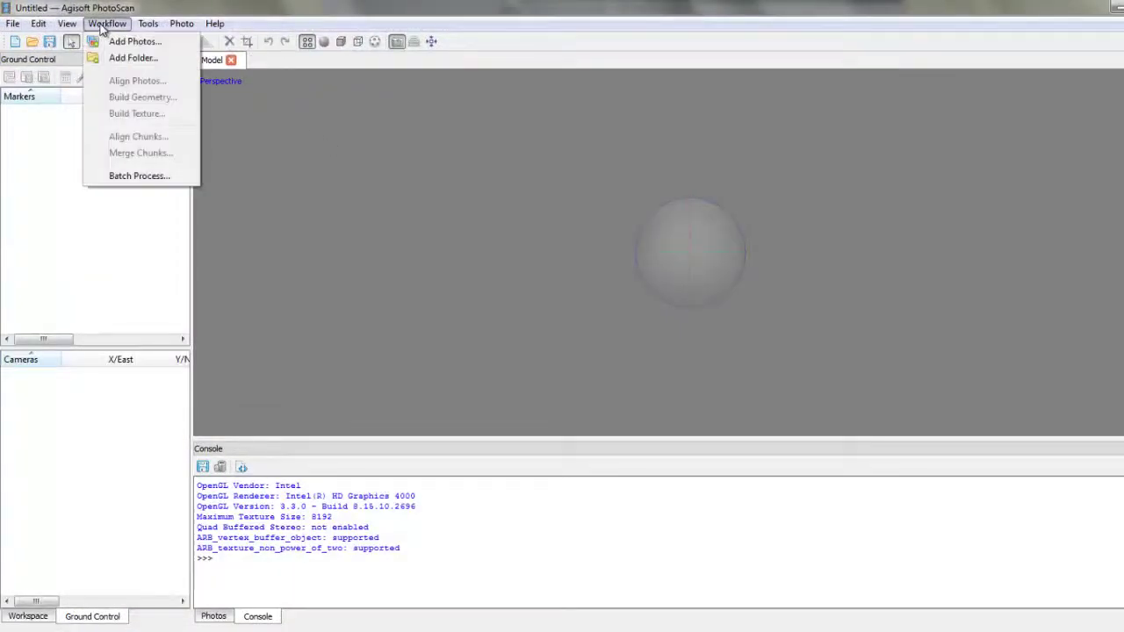
{"action": "left_click", "coordinate": [123, 43]}
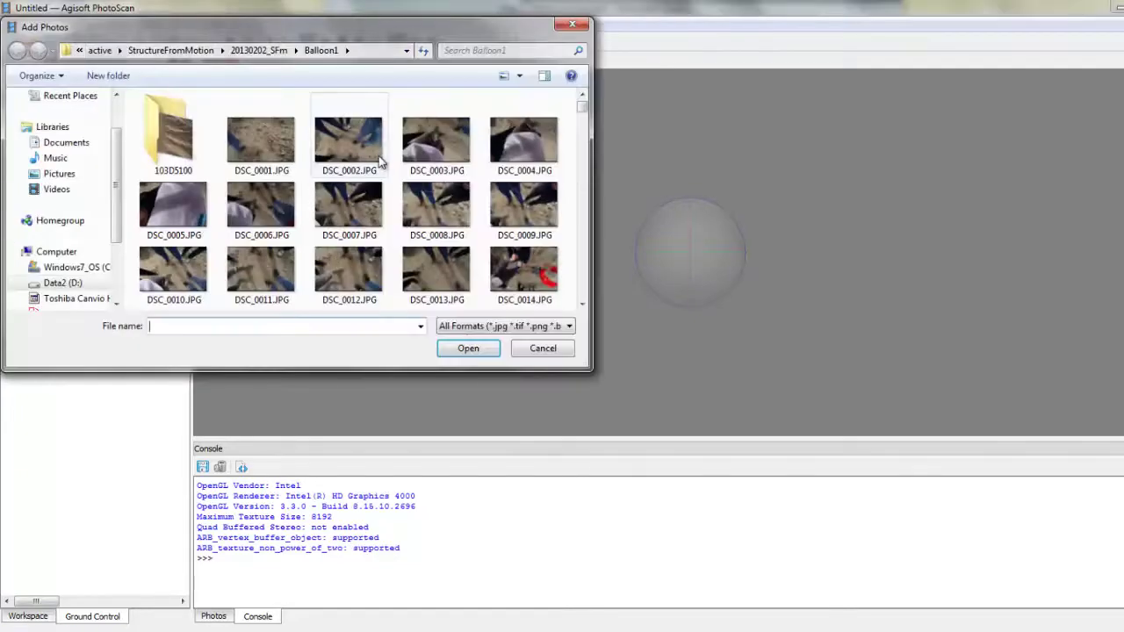
{"action": "mouse_move", "coordinate": [61, 175]}
{"action": "left_click", "coordinate": [53, 285]}
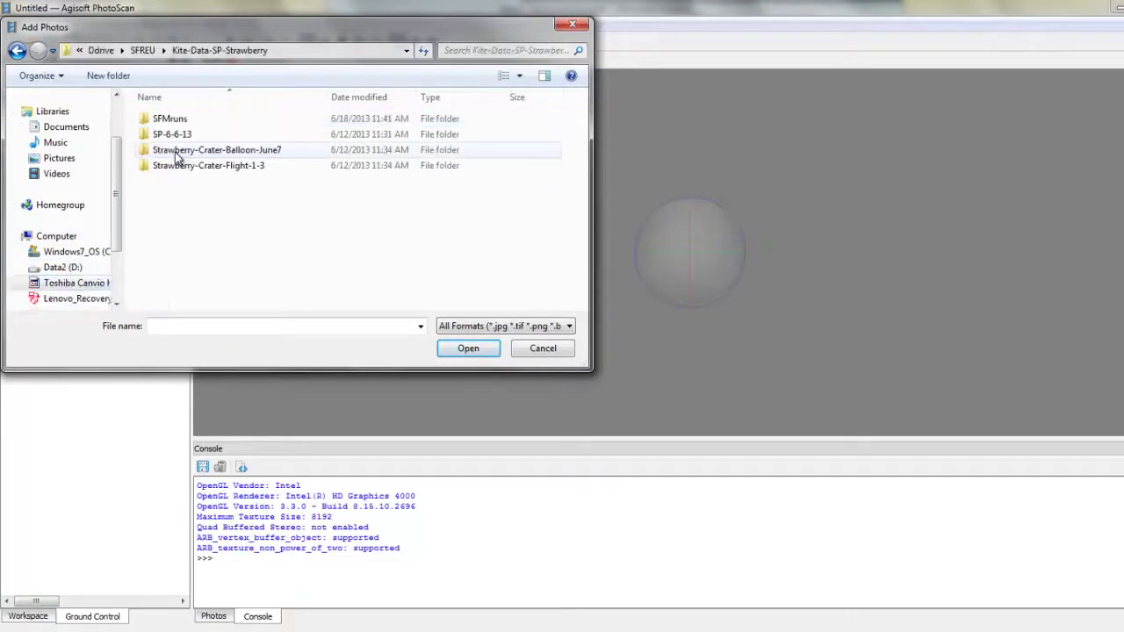
{"action": "double_click", "coordinate": [158, 120]}
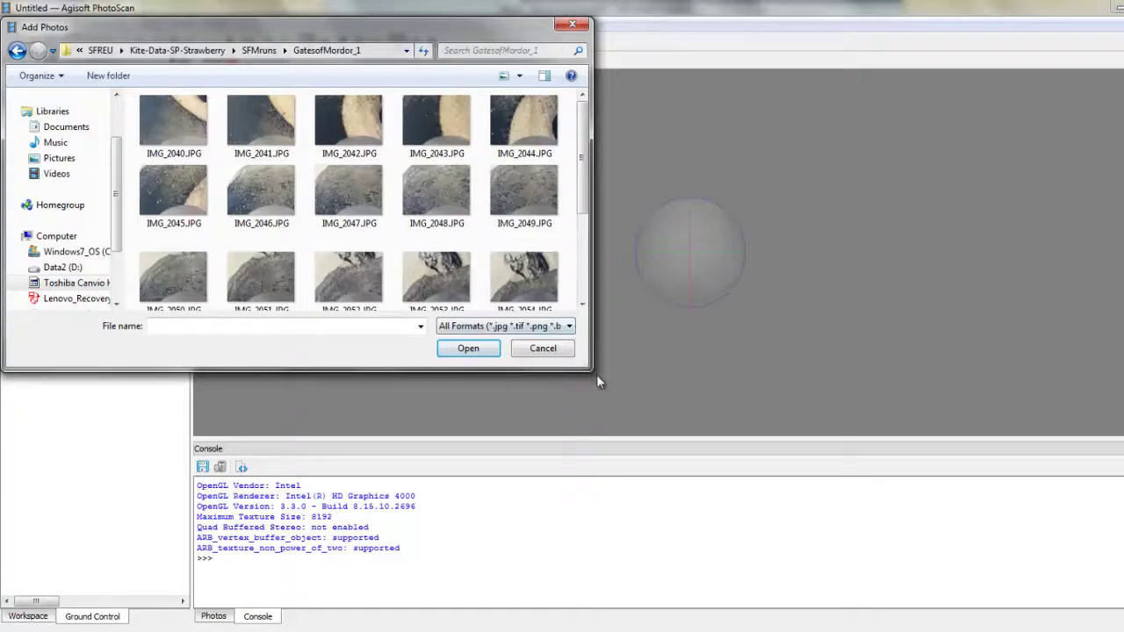
{"action": "left_click_drag", "start_coordinate": [593, 374], "coordinate": [927, 580]}
{"action": "mouse_move", "coordinate": [882, 424]}
{"action": "left_mouse_down"}
{"action": "mouse_move", "coordinate": [405, 145]}
{"action": "mouse_move", "coordinate": [180, 104]}
{"action": "left_mouse_up"}
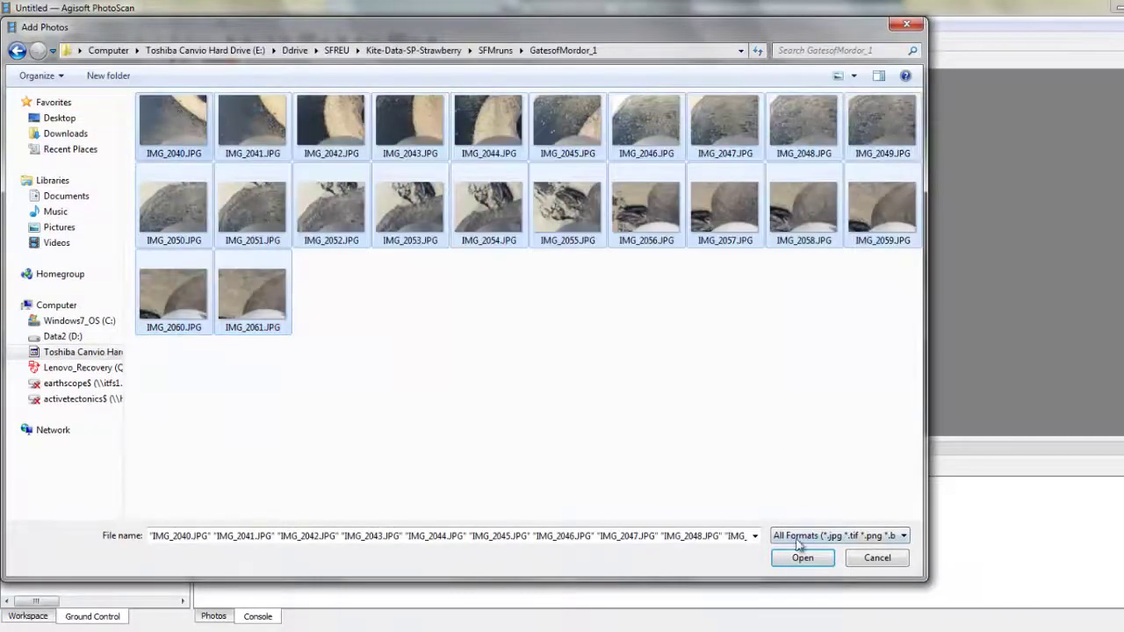
{"action": "left_click", "coordinate": [800, 553]}
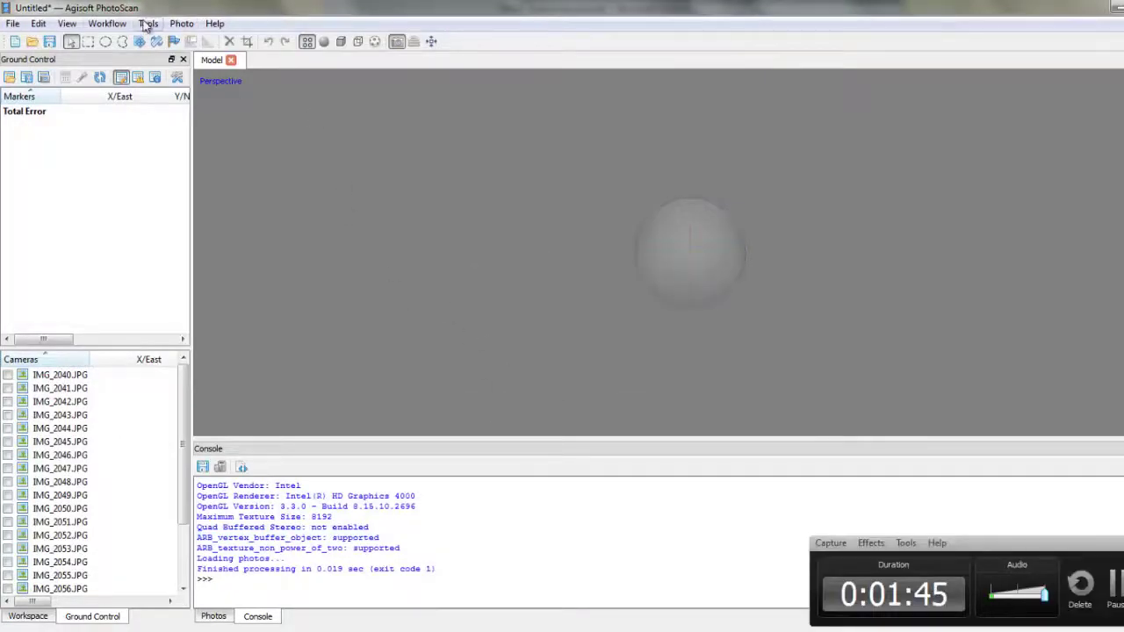
Step: Run Align Photos with High accuracy and Generic pair preselection
{"action": "left_click", "coordinate": [107, 23]}
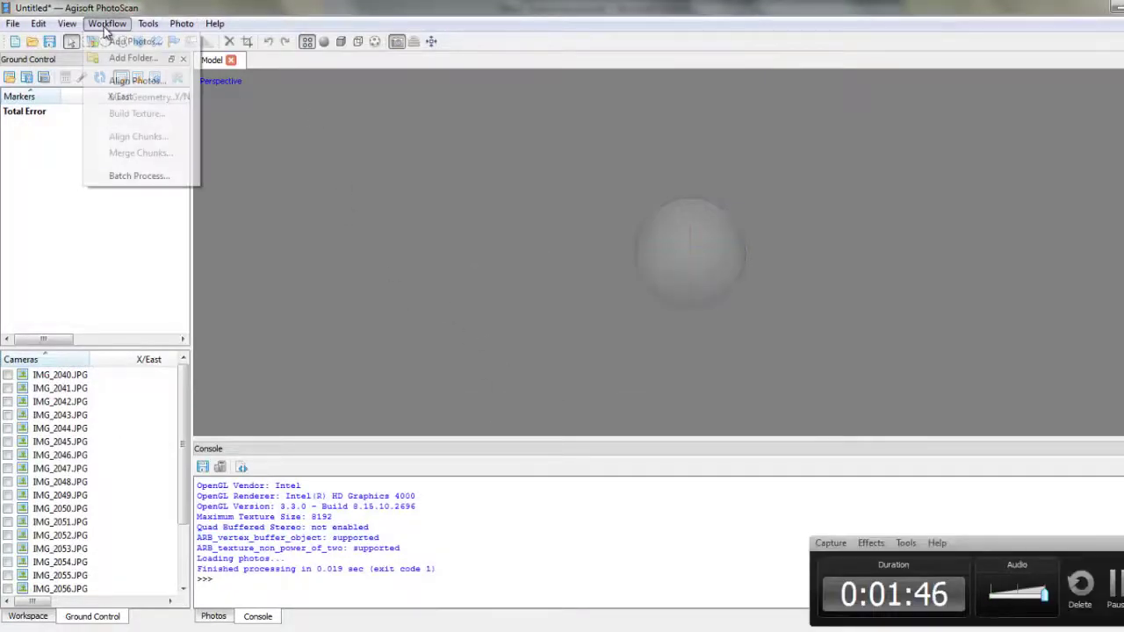
{"action": "left_click", "coordinate": [122, 81]}
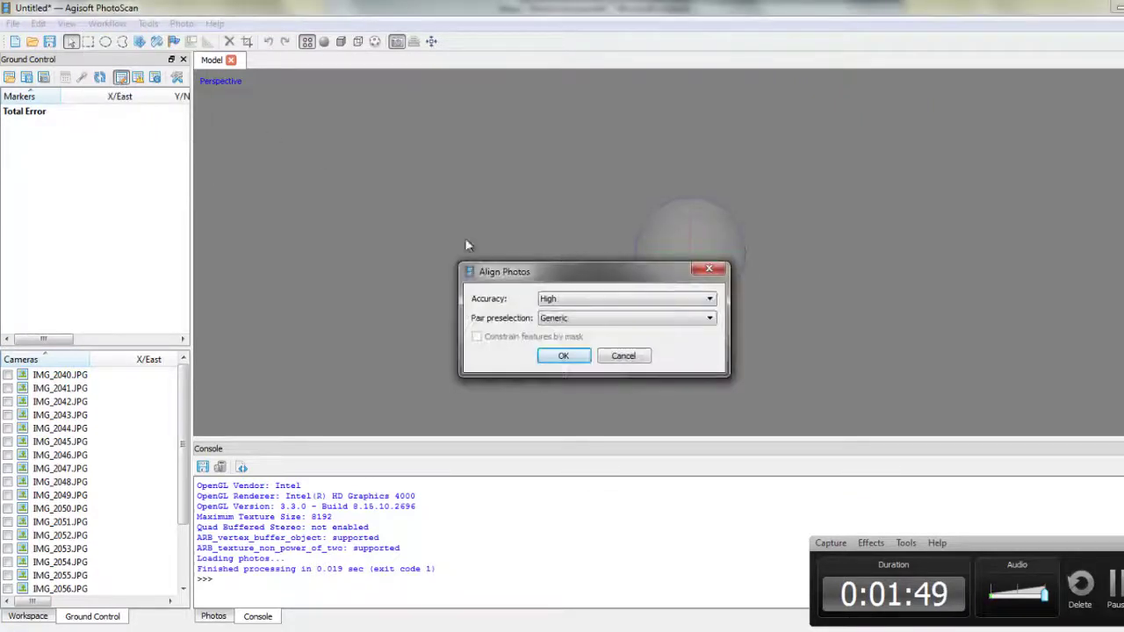
{"action": "left_click", "coordinate": [632, 298]}
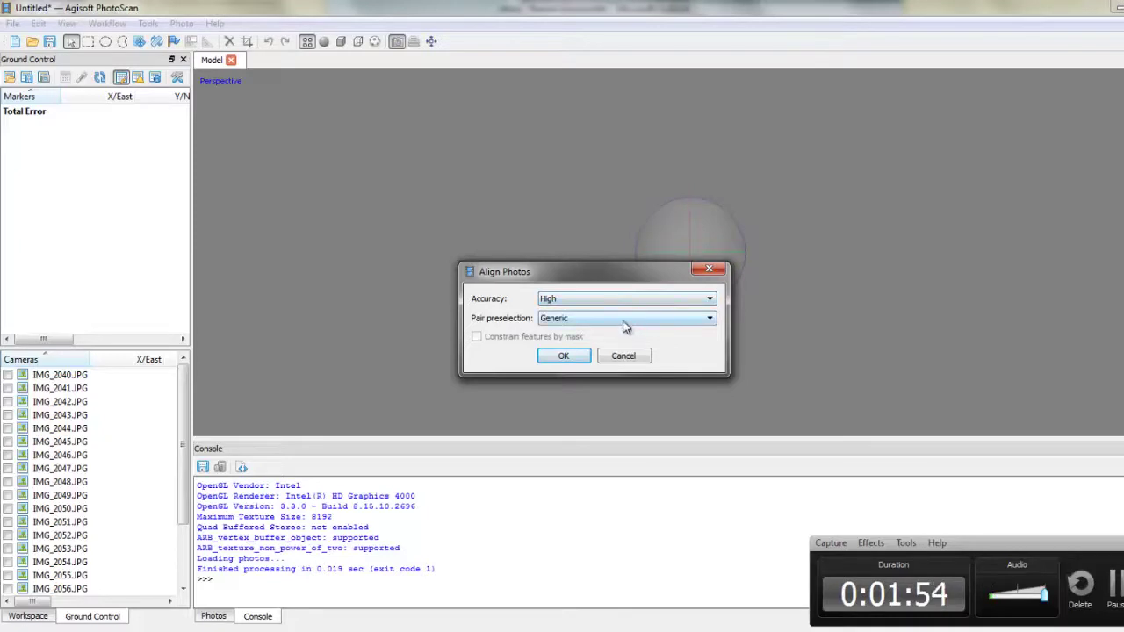
{"action": "left_click", "coordinate": [623, 317]}
{"action": "left_click", "coordinate": [564, 348]}
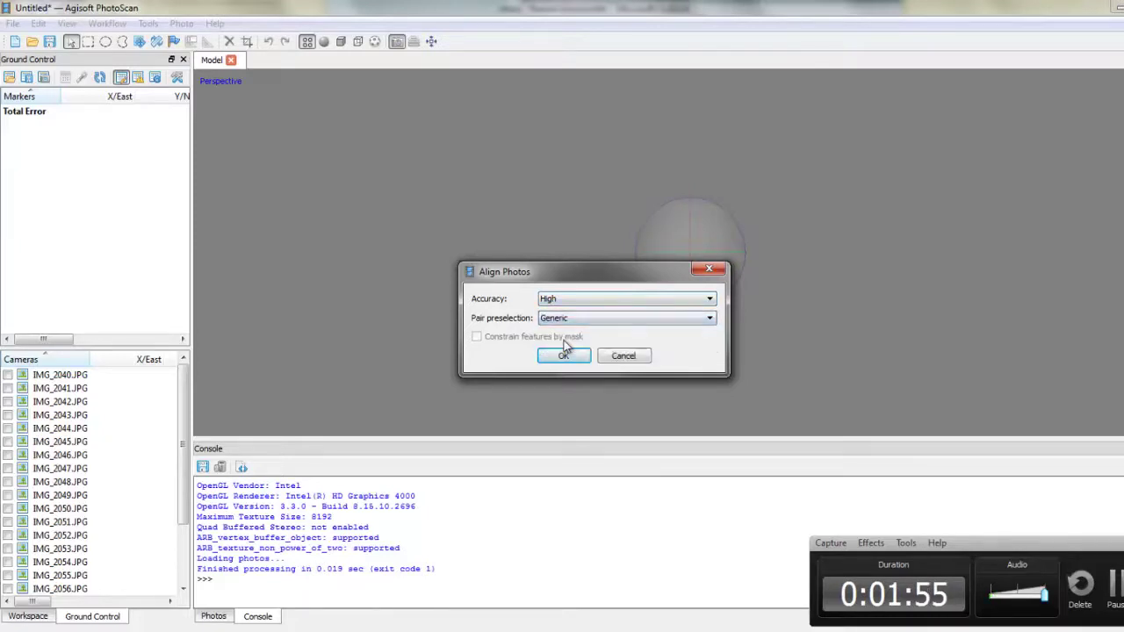
{"action": "left_click", "coordinate": [565, 357]}
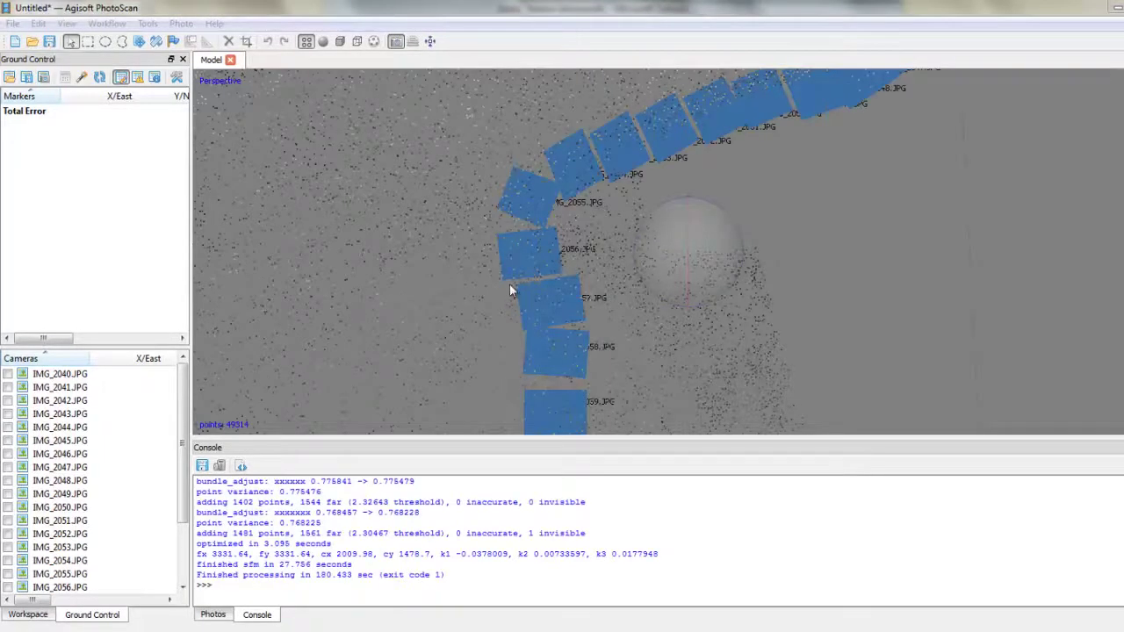
Step: Orbit the 49,314-point sparse cloud and cameras to inspect them from several angles
{"action": "key", "text": "0"}
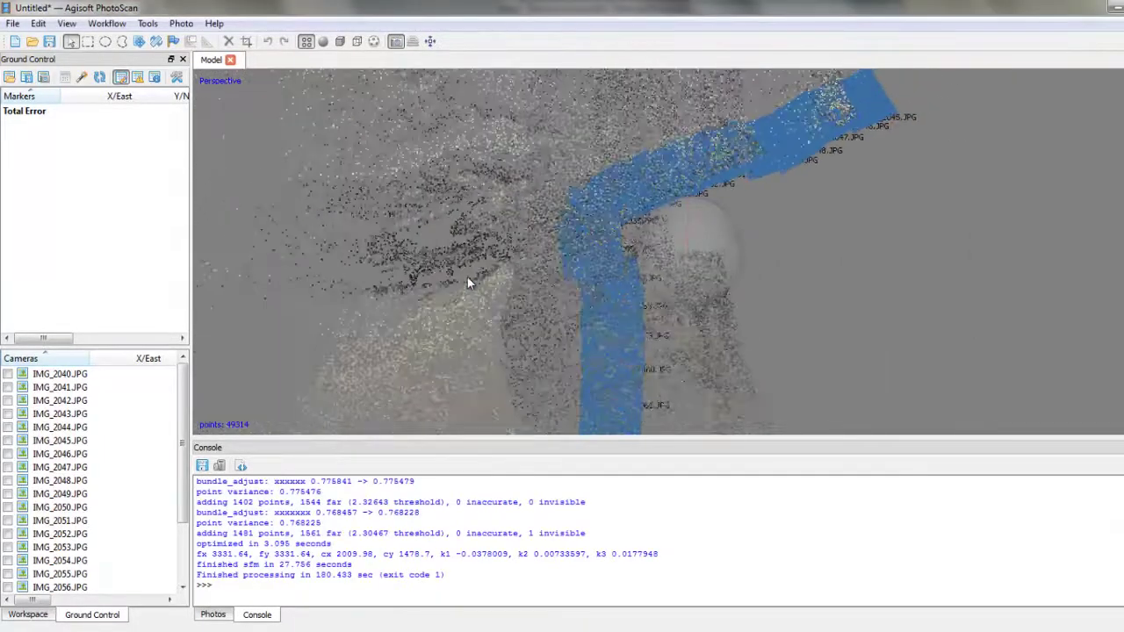
{"action": "mouse_move", "coordinate": [467, 279]}
{"action": "left_mouse_down"}
{"action": "mouse_move", "coordinate": [563, 279]}
{"action": "mouse_move", "coordinate": [562, 319]}
{"action": "mouse_move", "coordinate": [544, 260]}
{"action": "mouse_move", "coordinate": [502, 232]}
{"action": "mouse_move", "coordinate": [702, 324]}
{"action": "mouse_move", "coordinate": [665, 284]}
{"action": "mouse_move", "coordinate": [647, 307]}
{"action": "mouse_move", "coordinate": [627, 102]}
{"action": "mouse_move", "coordinate": [582, 180]}
{"action": "mouse_move", "coordinate": [655, 290]}
{"action": "mouse_move", "coordinate": [534, 254]}
{"action": "mouse_move", "coordinate": [743, 294]}
{"action": "mouse_move", "coordinate": [672, 238]}
{"action": "left_mouse_up"}
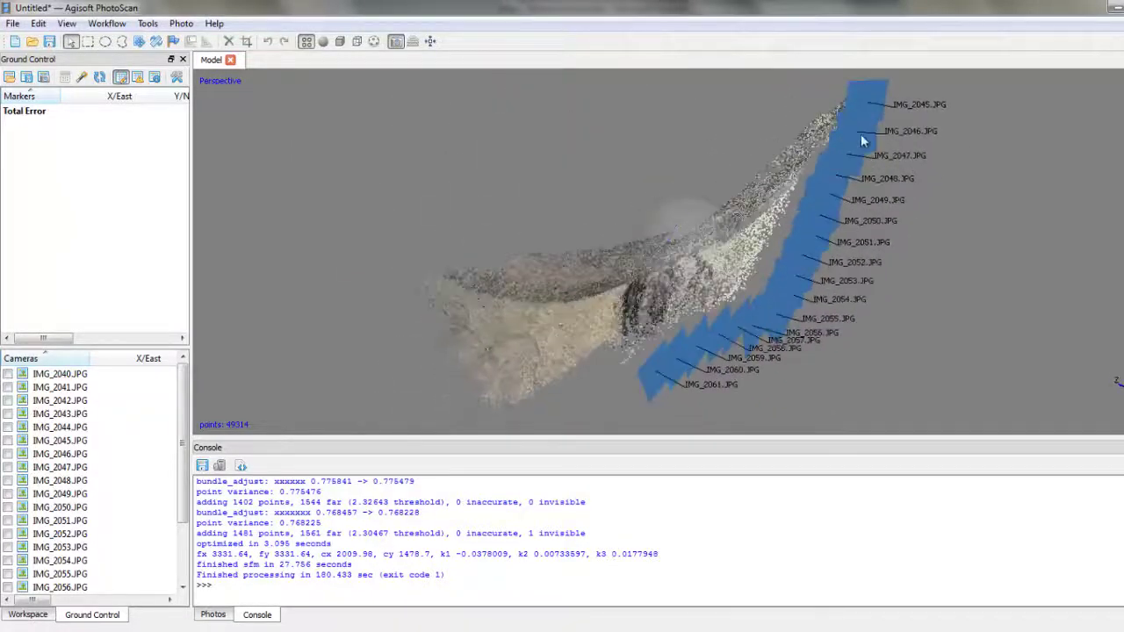
{"action": "mouse_move", "coordinate": [863, 137]}
{"action": "left_mouse_down"}
{"action": "mouse_move", "coordinate": [802, 90]}
{"action": "mouse_move", "coordinate": [607, 118]}
{"action": "mouse_move", "coordinate": [491, 271]}
{"action": "left_mouse_up"}
{"action": "mouse_move", "coordinate": [956, 133]}
{"action": "left_mouse_down"}
{"action": "mouse_move", "coordinate": [904, 321]}
{"action": "mouse_move", "coordinate": [751, 308]}
{"action": "mouse_move", "coordinate": [733, 263]}
{"action": "mouse_move", "coordinate": [959, 96]}
{"action": "left_mouse_up"}
{"action": "mouse_move", "coordinate": [916, 141]}
{"action": "left_mouse_down"}
{"action": "mouse_move", "coordinate": [950, 147]}
{"action": "mouse_move", "coordinate": [972, 207]}
{"action": "mouse_move", "coordinate": [934, 243]}
{"action": "mouse_move", "coordinate": [933, 332]}
{"action": "mouse_move", "coordinate": [702, 243]}
{"action": "mouse_move", "coordinate": [963, 285]}
{"action": "mouse_move", "coordinate": [903, 300]}
{"action": "left_mouse_up"}
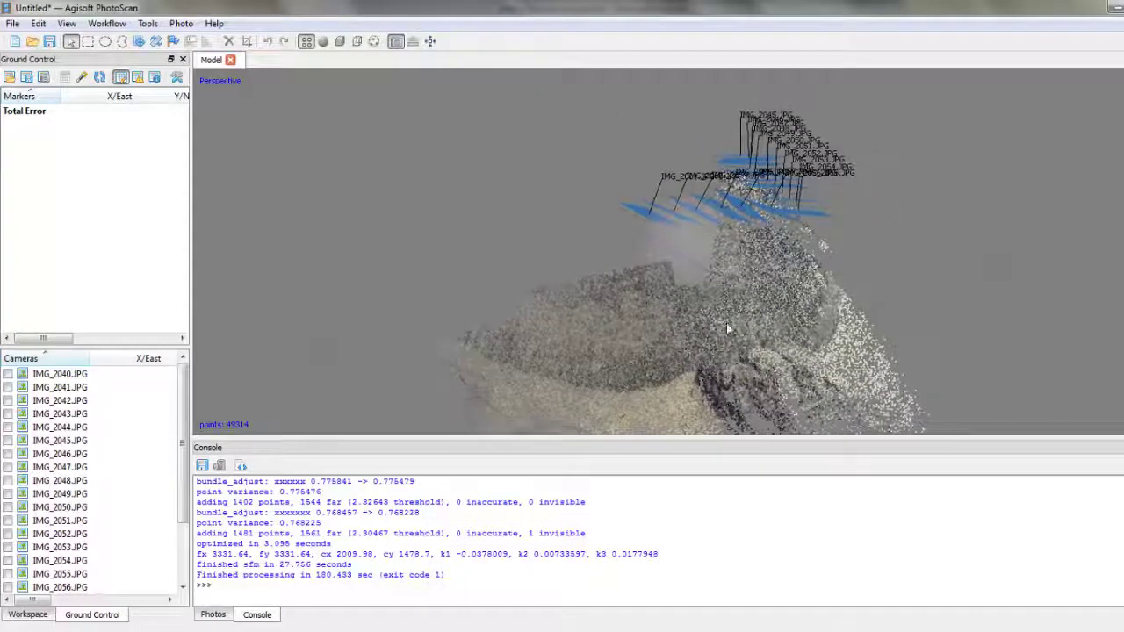
{"action": "mouse_move", "coordinate": [612, 342]}
{"action": "left_mouse_down"}
{"action": "mouse_move", "coordinate": [612, 315]}
{"action": "mouse_move", "coordinate": [905, 242]}
{"action": "mouse_move", "coordinate": [910, 158]}
{"action": "mouse_move", "coordinate": [896, 133]}
{"action": "mouse_move", "coordinate": [891, 244]}
{"action": "mouse_move", "coordinate": [881, 216]}
{"action": "mouse_move", "coordinate": [938, 273]}
{"action": "mouse_move", "coordinate": [888, 279]}
{"action": "left_mouse_up"}
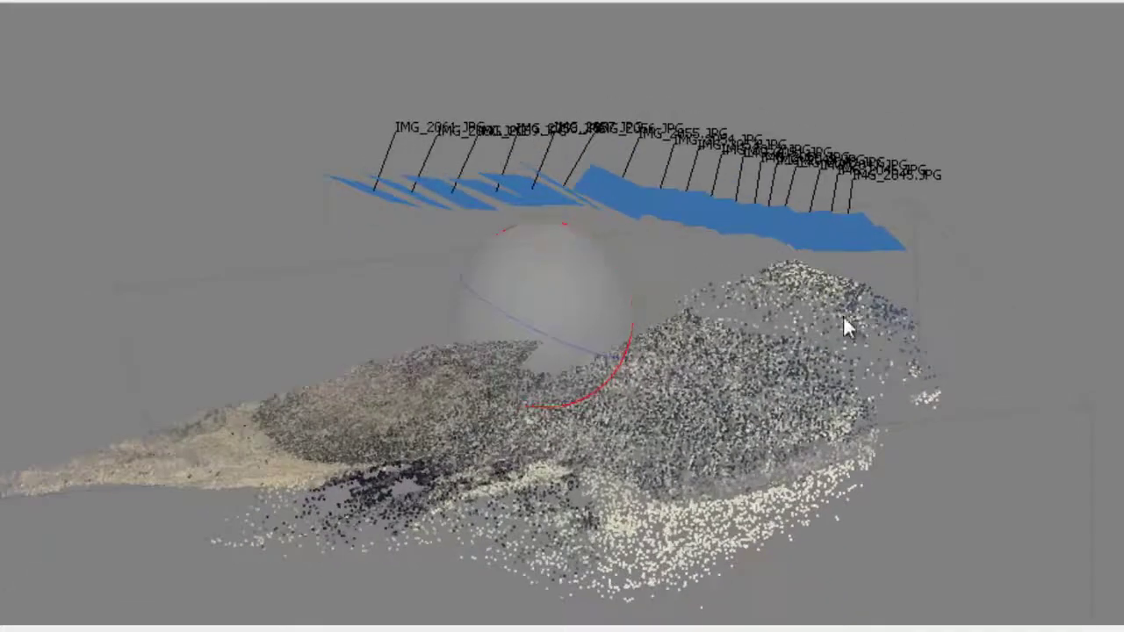
{"action": "mouse_move", "coordinate": [1064, 235]}
{"action": "left_mouse_down"}
{"action": "mouse_move", "coordinate": [1062, 261]}
{"action": "mouse_move", "coordinate": [1069, 168]}
{"action": "mouse_move", "coordinate": [1083, 201]}
{"action": "mouse_move", "coordinate": [995, 231]}
{"action": "mouse_move", "coordinate": [928, 213]}
{"action": "mouse_move", "coordinate": [1083, 201]}
{"action": "mouse_move", "coordinate": [995, 270]}
{"action": "left_mouse_up"}
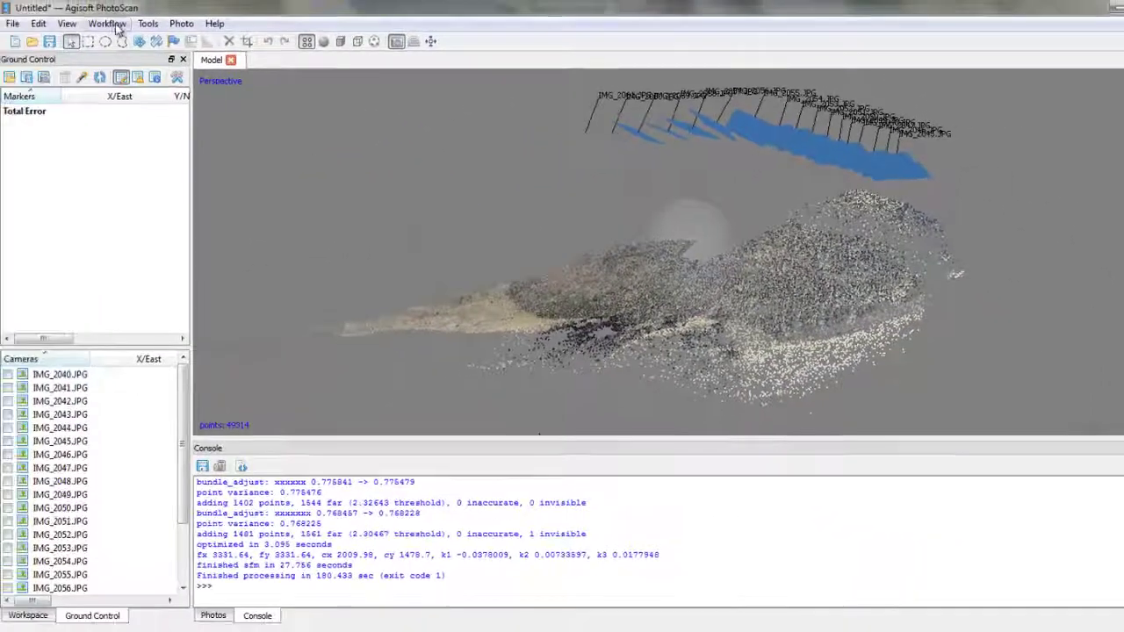
Step: Build a Smooth, High-quality height-field mesh with a 200000 face count
{"action": "left_click", "coordinate": [107, 23]}
{"action": "left_click", "coordinate": [142, 97]}
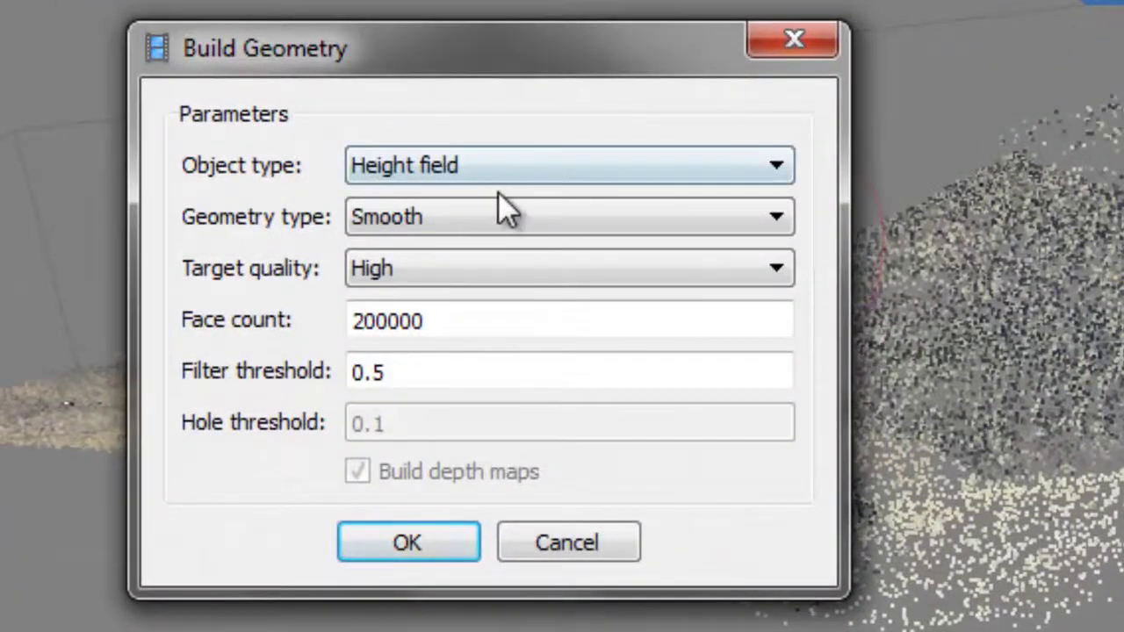
{"action": "left_click", "coordinate": [492, 162]}
{"action": "left_click", "coordinate": [492, 163]}
{"action": "left_click", "coordinate": [589, 218]}
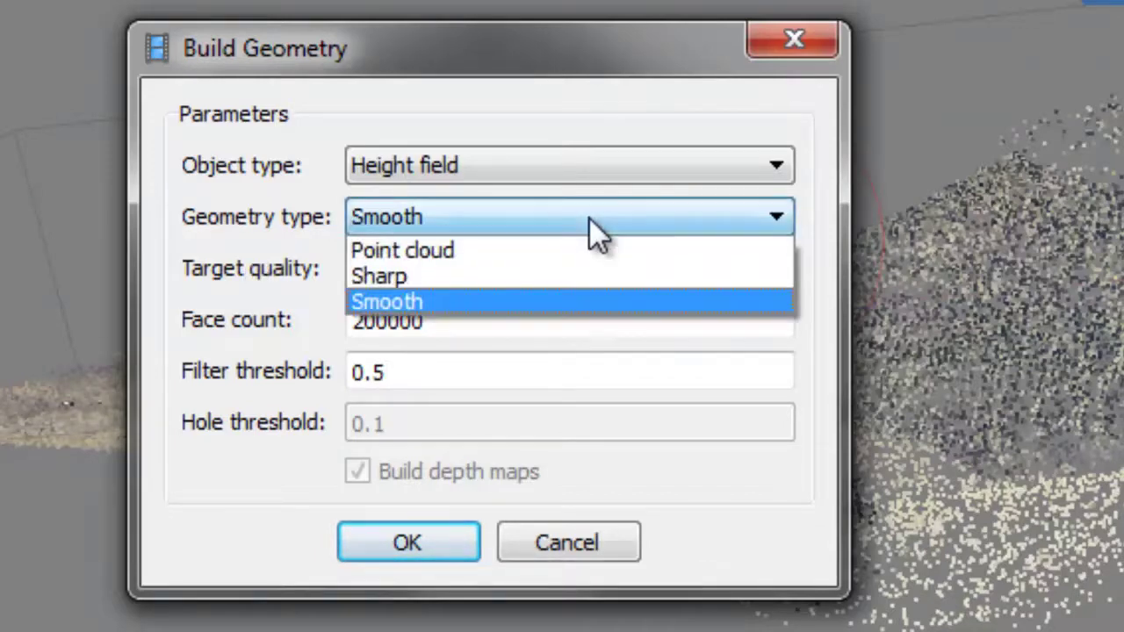
{"action": "left_click", "coordinate": [402, 307]}
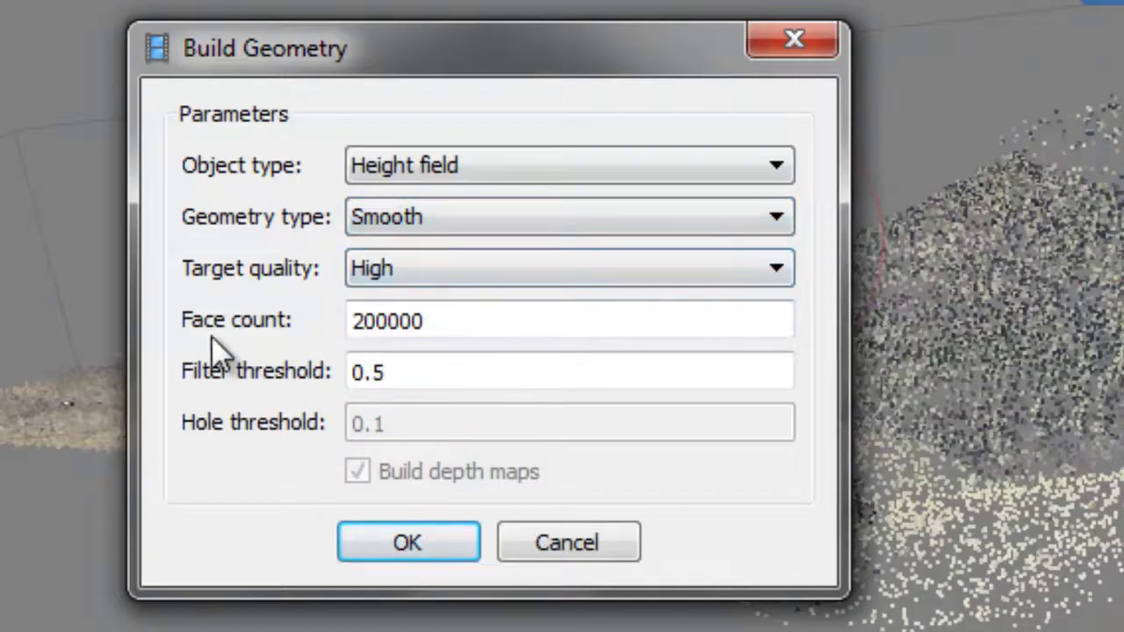
{"action": "left_click", "coordinate": [353, 326]}
{"action": "left_click", "coordinate": [399, 543]}
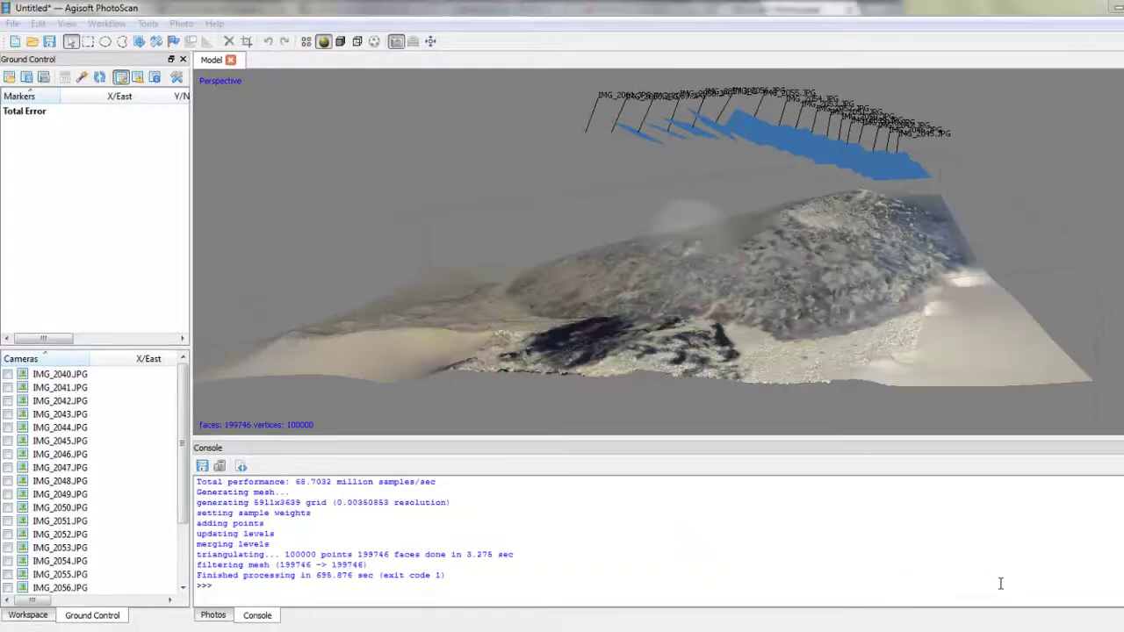
Step: Orbit the 199,746-face crater mesh to view it from several sides
{"action": "mouse_move", "coordinate": [817, 292]}
{"action": "left_mouse_down"}
{"action": "mouse_move", "coordinate": [781, 320]}
{"action": "mouse_move", "coordinate": [658, 295]}
{"action": "mouse_move", "coordinate": [584, 299]}
{"action": "mouse_move", "coordinate": [571, 353]}
{"action": "mouse_move", "coordinate": [859, 363]}
{"action": "mouse_move", "coordinate": [790, 363]}
{"action": "mouse_move", "coordinate": [534, 244]}
{"action": "mouse_move", "coordinate": [518, 275]}
{"action": "left_mouse_up"}
{"action": "mouse_move", "coordinate": [610, 351]}
{"action": "left_mouse_down"}
{"action": "mouse_move", "coordinate": [607, 375]}
{"action": "mouse_move", "coordinate": [714, 351]}
{"action": "mouse_move", "coordinate": [808, 354]}
{"action": "mouse_move", "coordinate": [760, 316]}
{"action": "left_mouse_up"}
{"action": "mouse_move", "coordinate": [676, 279]}
{"action": "left_mouse_down"}
{"action": "mouse_move", "coordinate": [650, 267]}
{"action": "mouse_move", "coordinate": [653, 231]}
{"action": "mouse_move", "coordinate": [693, 216]}
{"action": "mouse_move", "coordinate": [667, 220]}
{"action": "mouse_move", "coordinate": [772, 329]}
{"action": "mouse_move", "coordinate": [715, 237]}
{"action": "mouse_move", "coordinate": [708, 286]}
{"action": "left_mouse_up"}
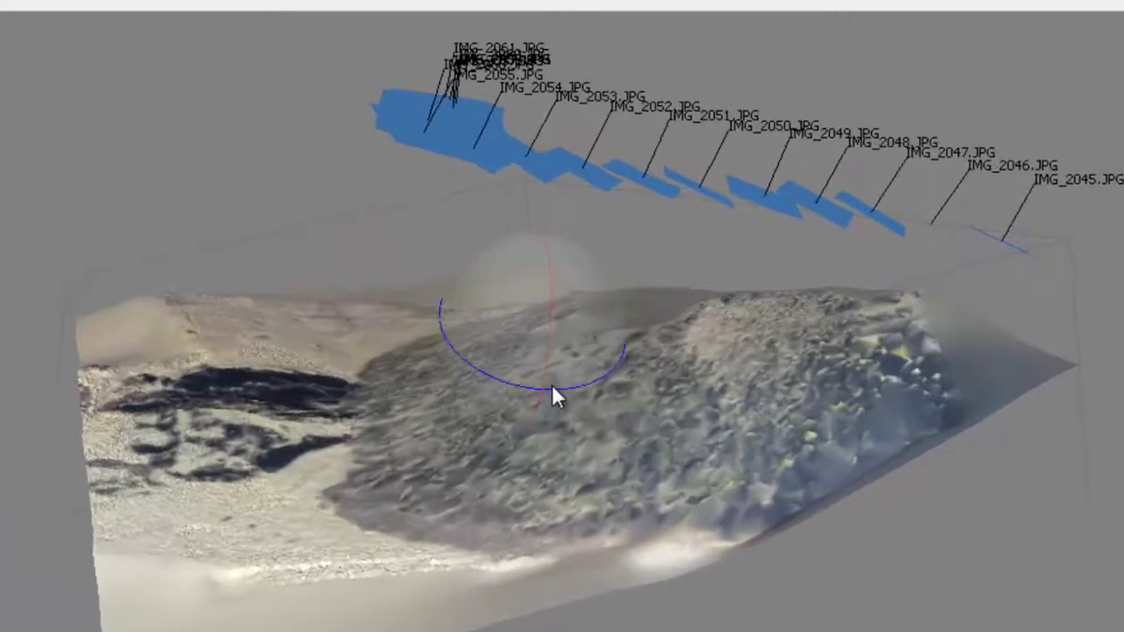
{"action": "mouse_move", "coordinate": [552, 386]}
{"action": "left_mouse_down"}
{"action": "mouse_move", "coordinate": [474, 384]}
{"action": "mouse_move", "coordinate": [612, 324]}
{"action": "mouse_move", "coordinate": [590, 318]}
{"action": "mouse_move", "coordinate": [594, 375]}
{"action": "mouse_move", "coordinate": [422, 361]}
{"action": "left_mouse_up"}
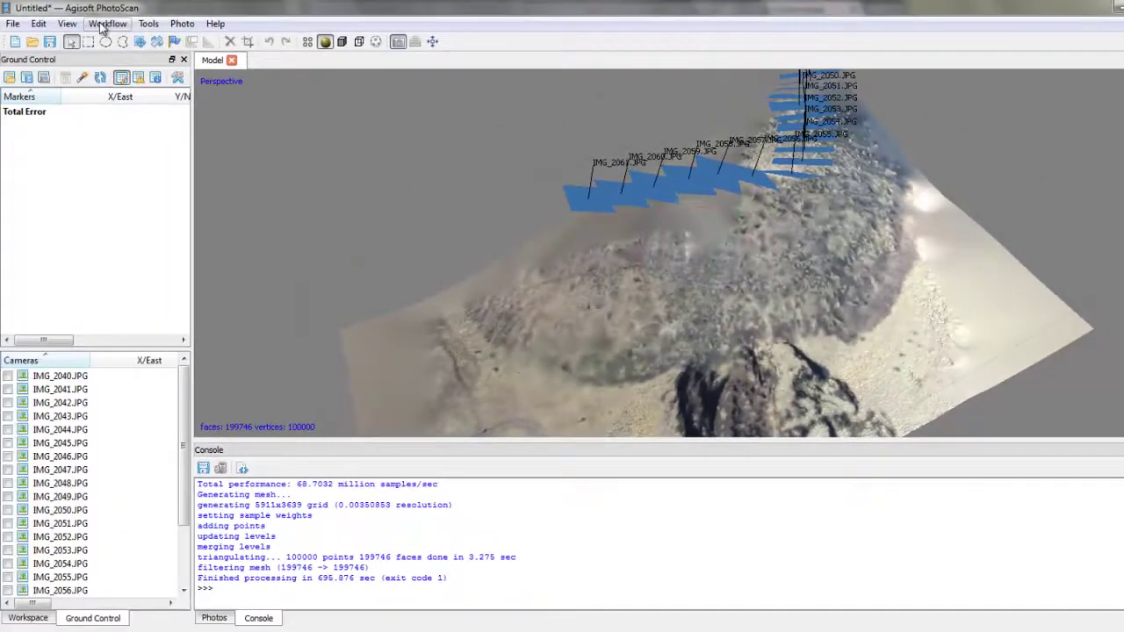
Step: Build a 2048x2048 Orthophoto-mapped texture with Average blending on the mesh
{"action": "left_click", "coordinate": [103, 26]}
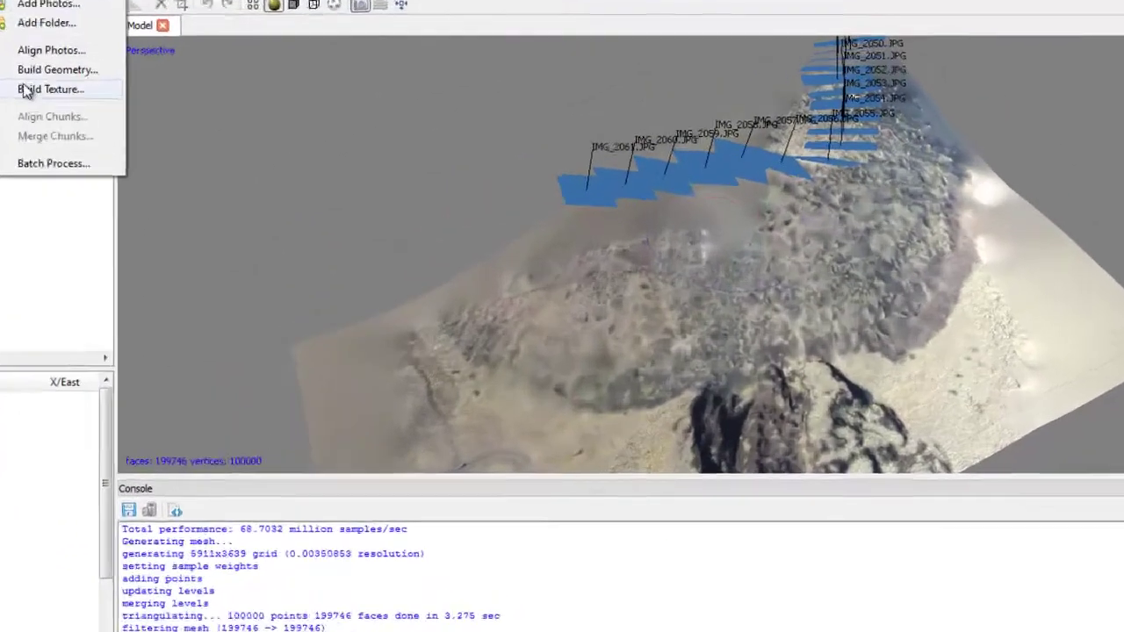
{"action": "left_click", "coordinate": [120, 118]}
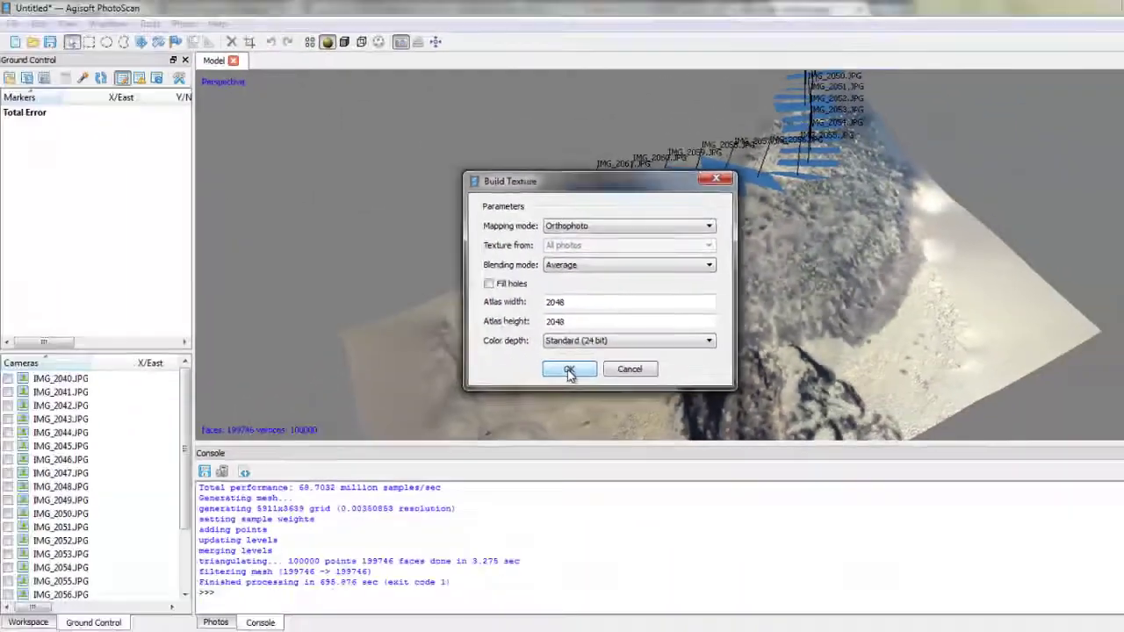
{"action": "left_click", "coordinate": [539, 469]}
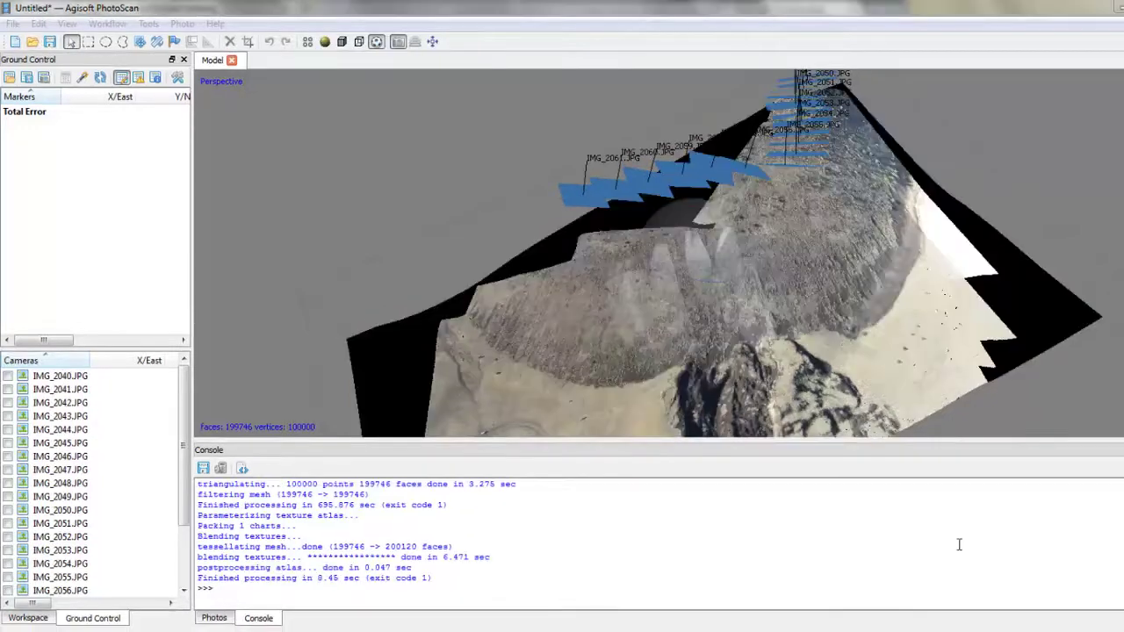
Step: Zoom in and orbit slightly to inspect the textured crater mesh up close
{"action": "scroll", "coordinate": [769, 378], "scroll_direction": "up", "scroll_amount": 2}
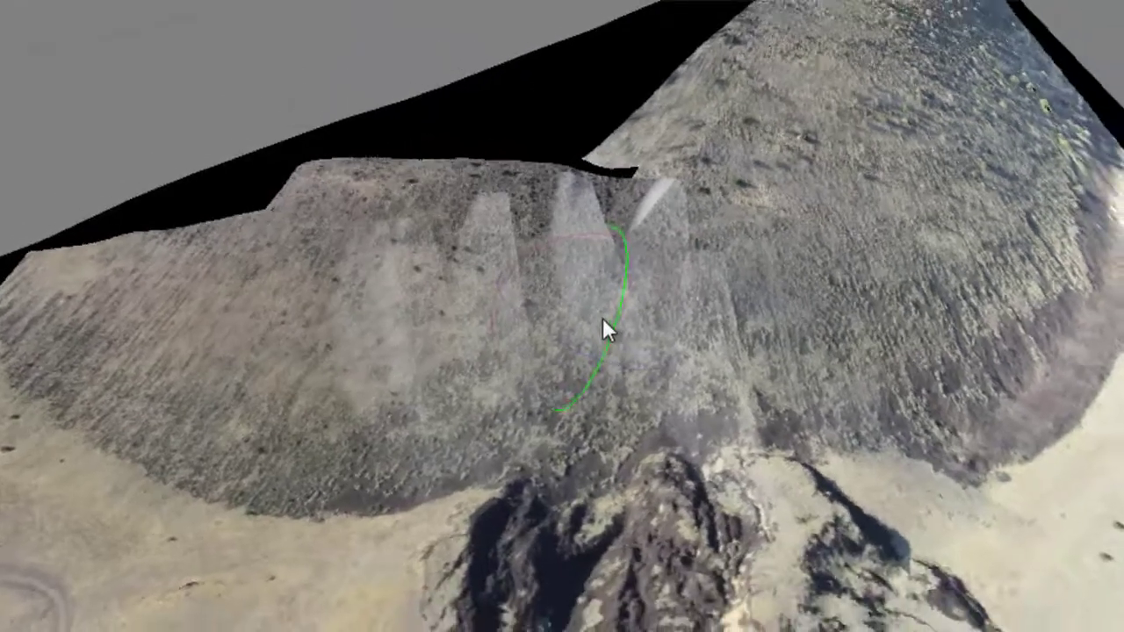
{"action": "left_click_drag", "start_coordinate": [920, 509], "coordinate": [883, 501]}
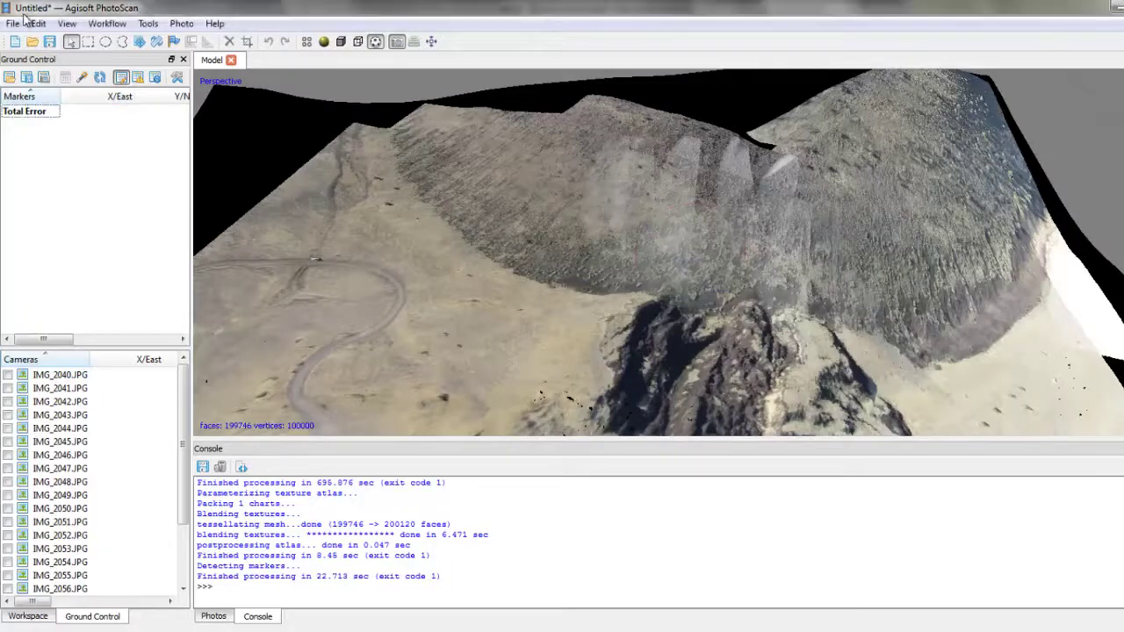
Step: Start saving the project and browse to the GatesofMordor_1 folder on the Toshiba drive
{"action": "left_click", "coordinate": [13, 23]}
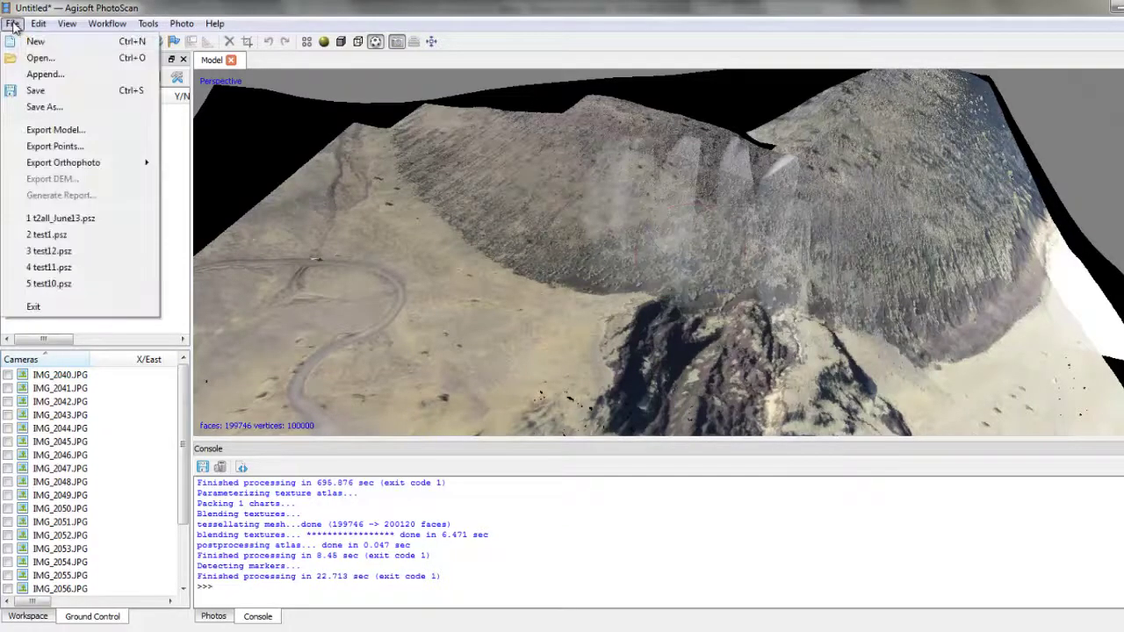
{"action": "left_click", "coordinate": [31, 91]}
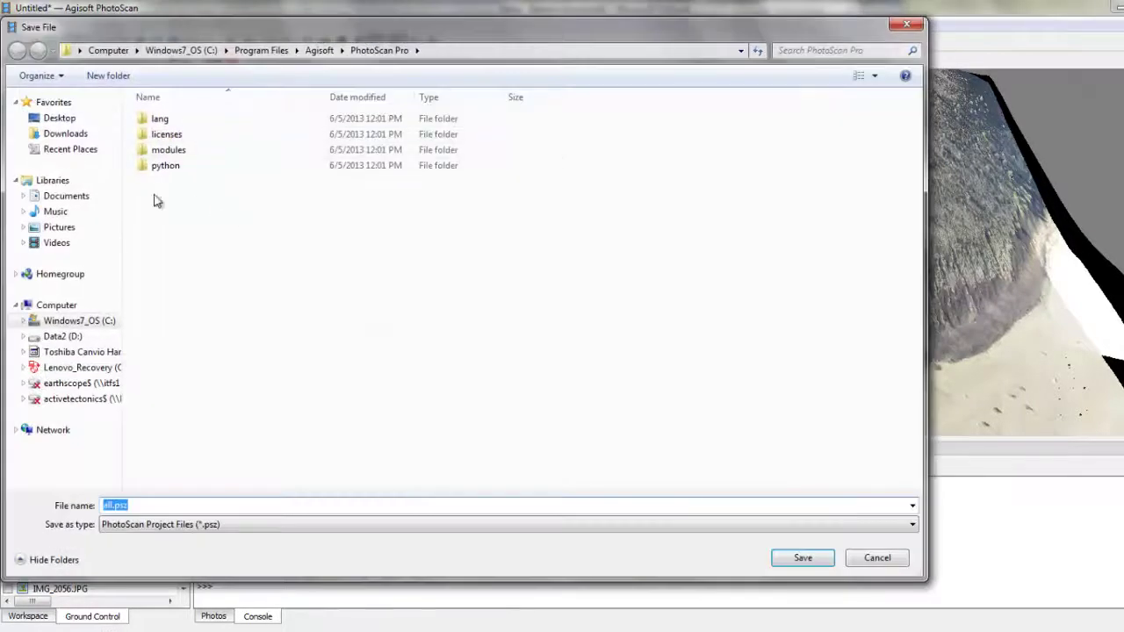
{"action": "left_click", "coordinate": [70, 340]}
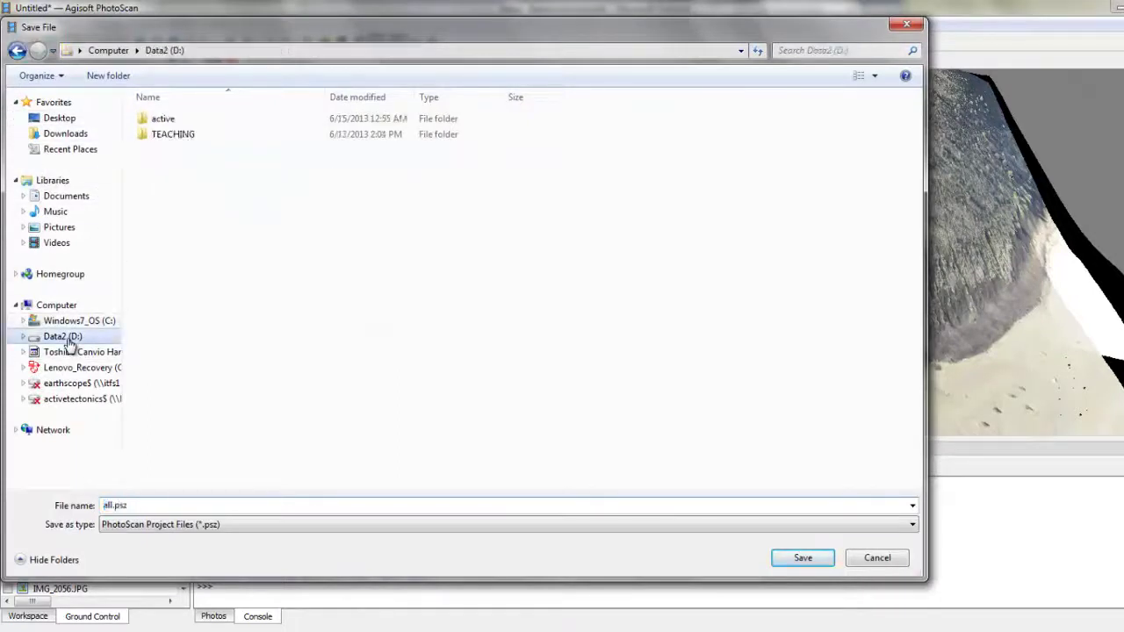
{"action": "left_click", "coordinate": [83, 351]}
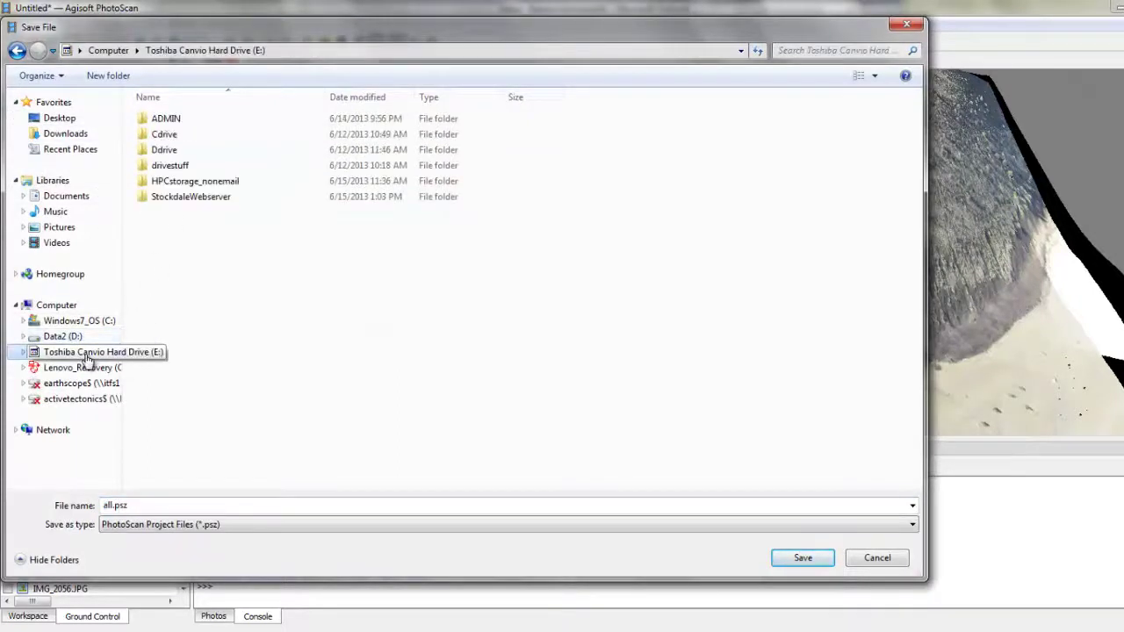
{"action": "double_click", "coordinate": [180, 166]}
{"action": "double_click", "coordinate": [142, 119]}
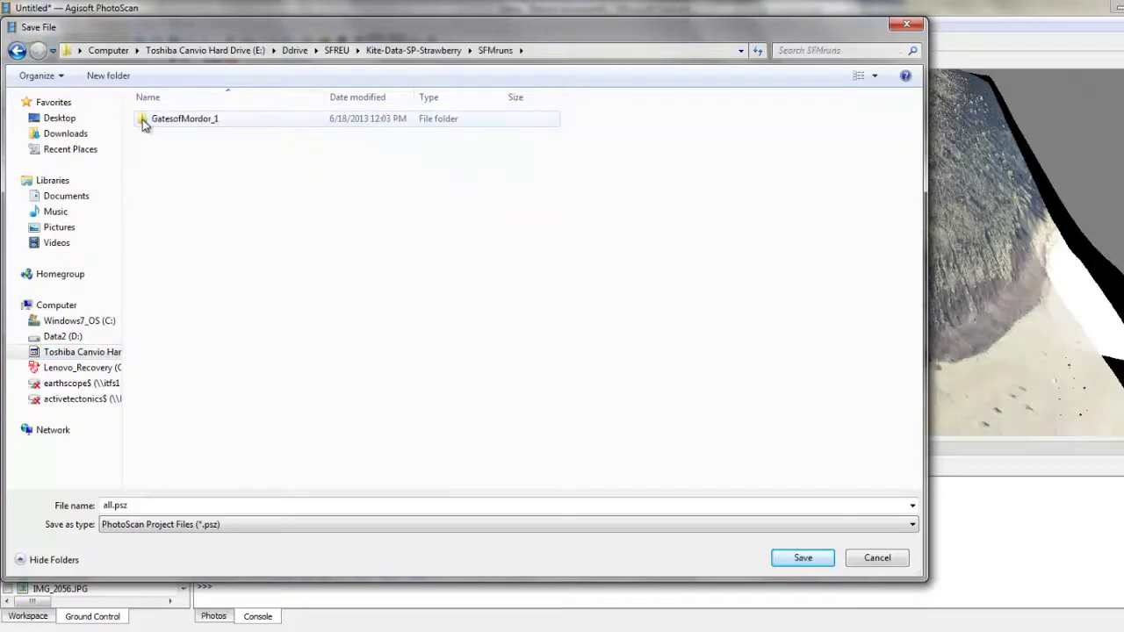
{"action": "double_click", "coordinate": [143, 119]}
Step: Name the project file GatesofMordor1photoscanmodel and save it
{"action": "left_click", "coordinate": [181, 506]}
{"action": "type", "text": "Gates"}
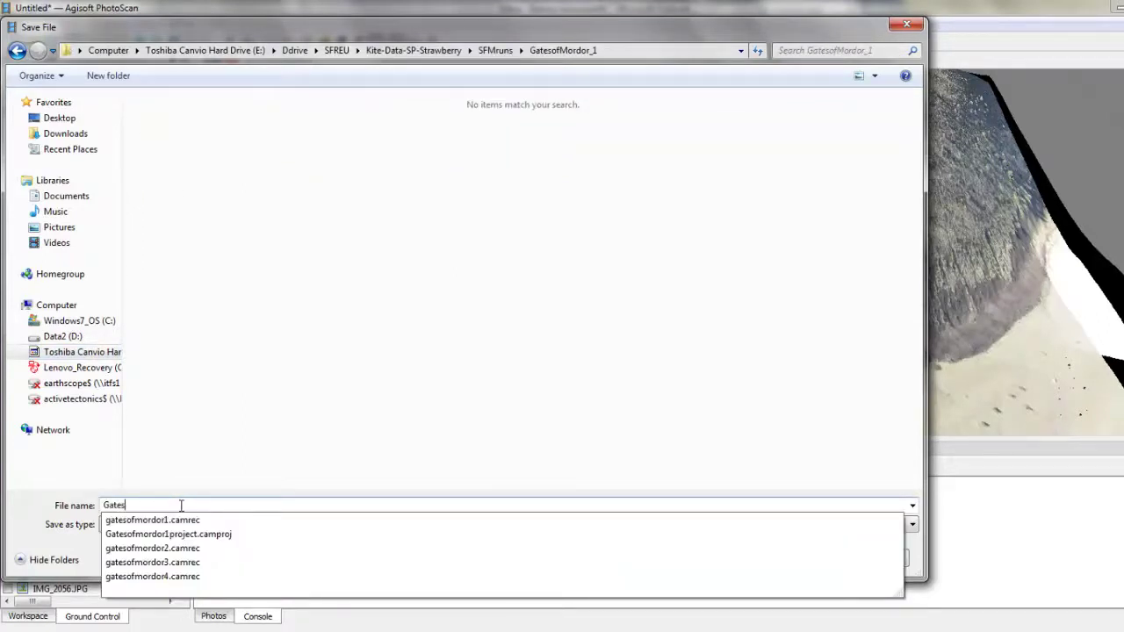
{"action": "type", "text": "ofMorde"}
{"action": "key", "text": "BackSpace"}
{"action": "key", "text": "BackSpace"}
{"action": "type", "text": "or"}
{"action": "type", "text": "1photoscanmodel"}
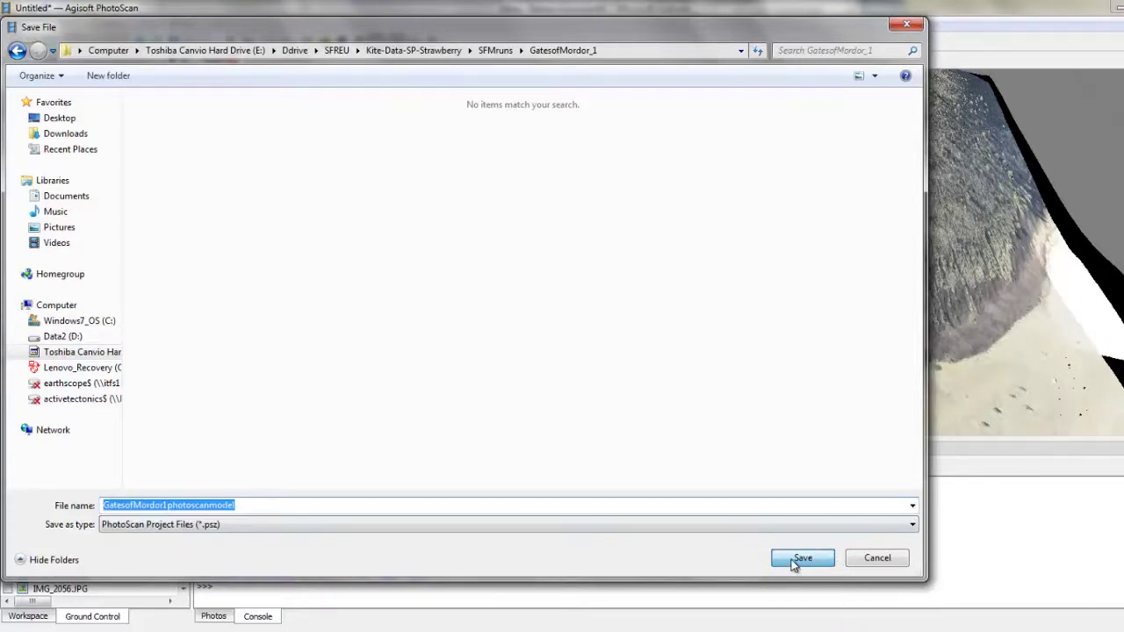
{"action": "left_click", "coordinate": [794, 564]}
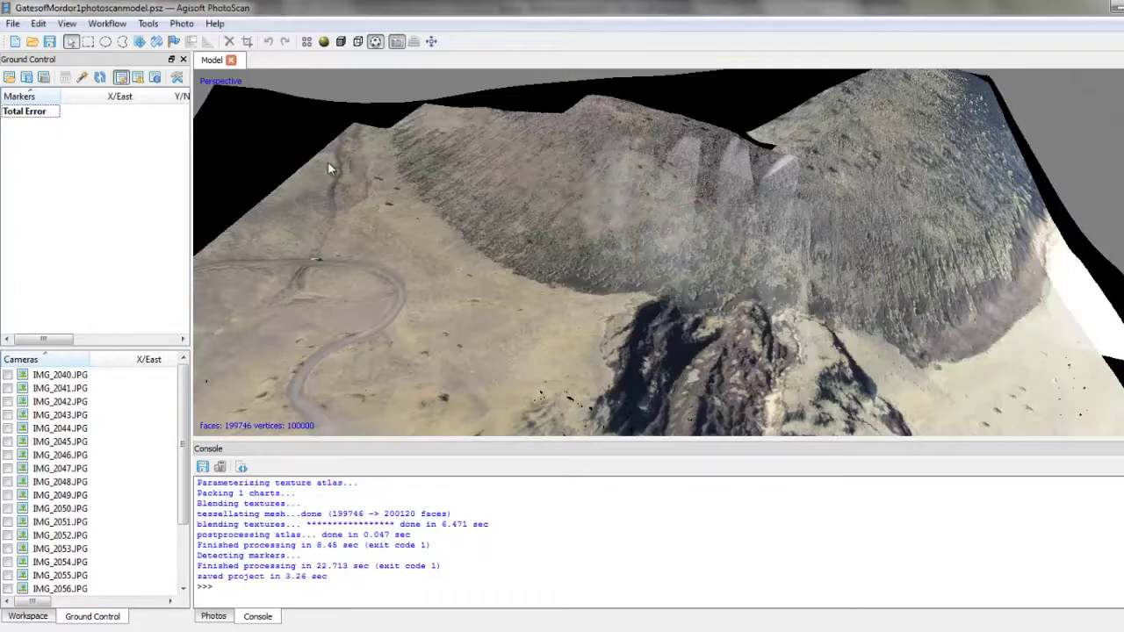
Step: Export the orthophoto with default settings as the TIFF GOM_orthophoto1 in GatesofMordor_1
{"action": "left_click", "coordinate": [12, 24]}
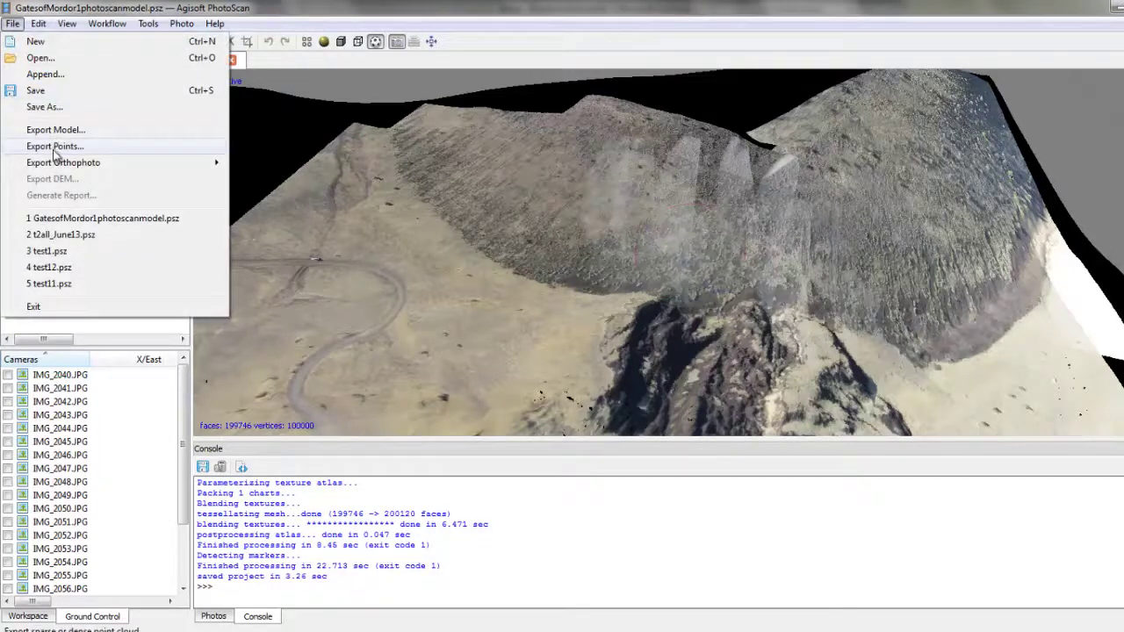
{"action": "mouse_move", "coordinate": [63, 162]}
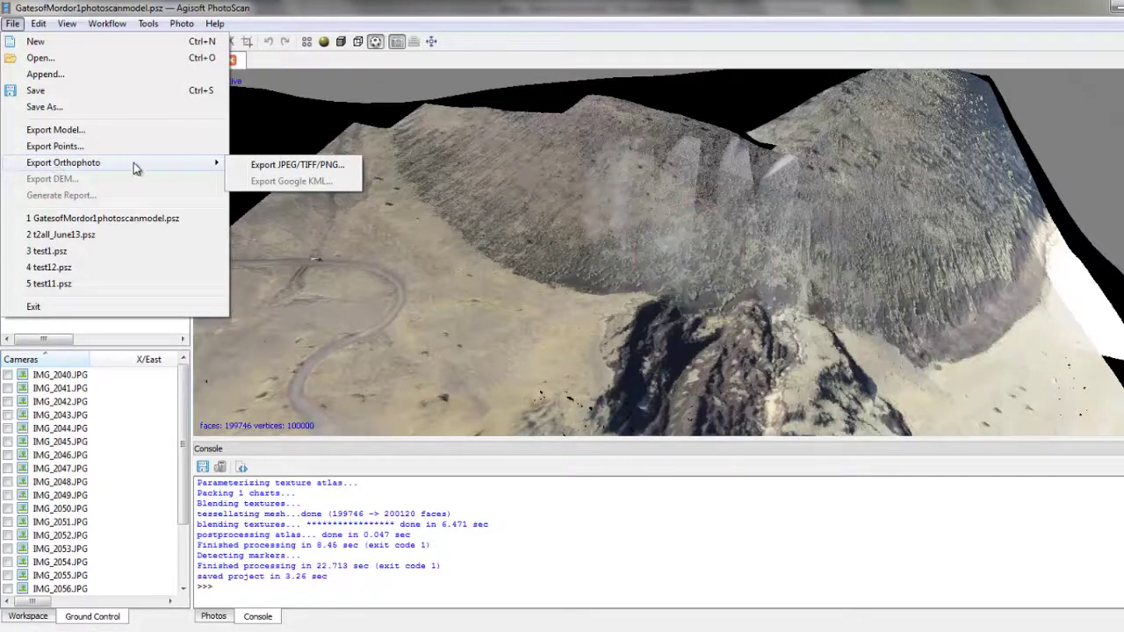
{"action": "left_click", "coordinate": [260, 169]}
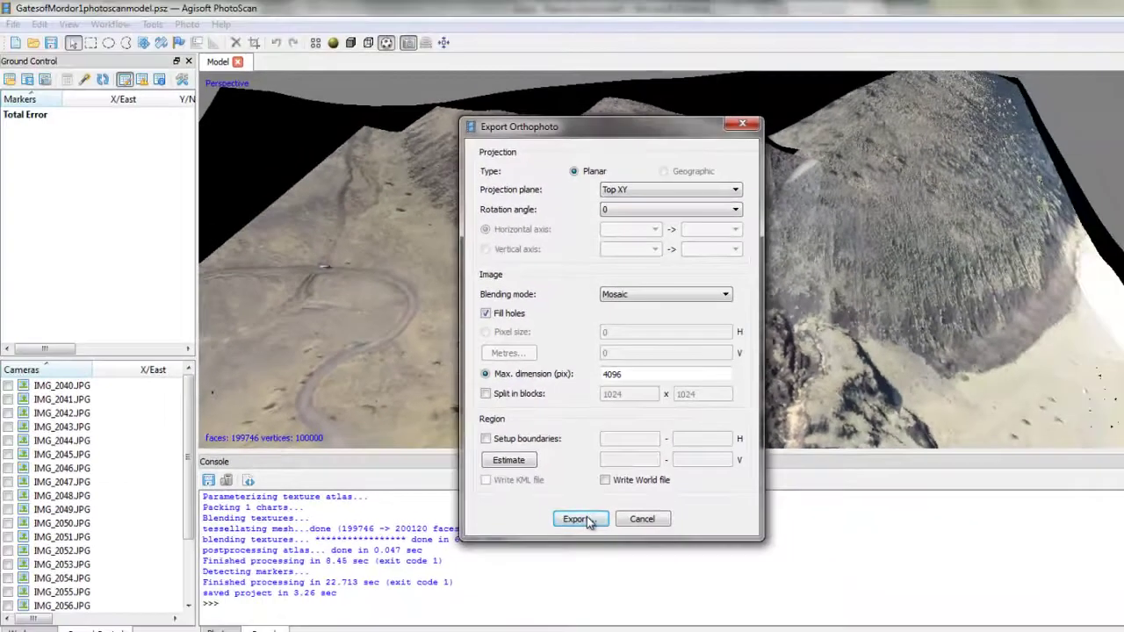
{"action": "left_click", "coordinate": [580, 519]}
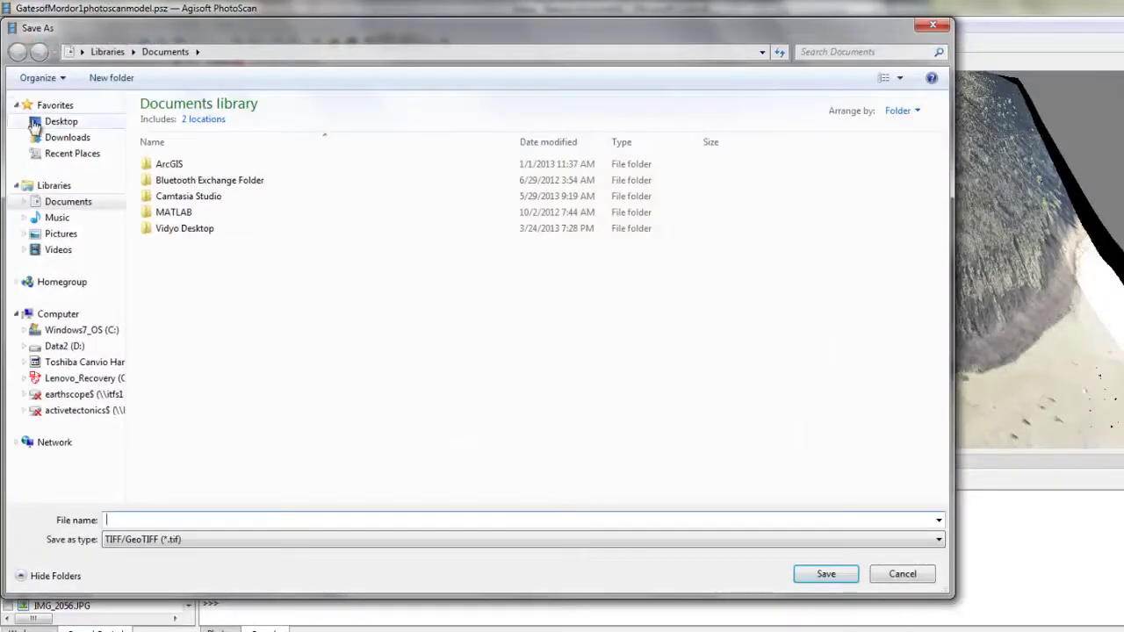
{"action": "type", "text": "GOM"}
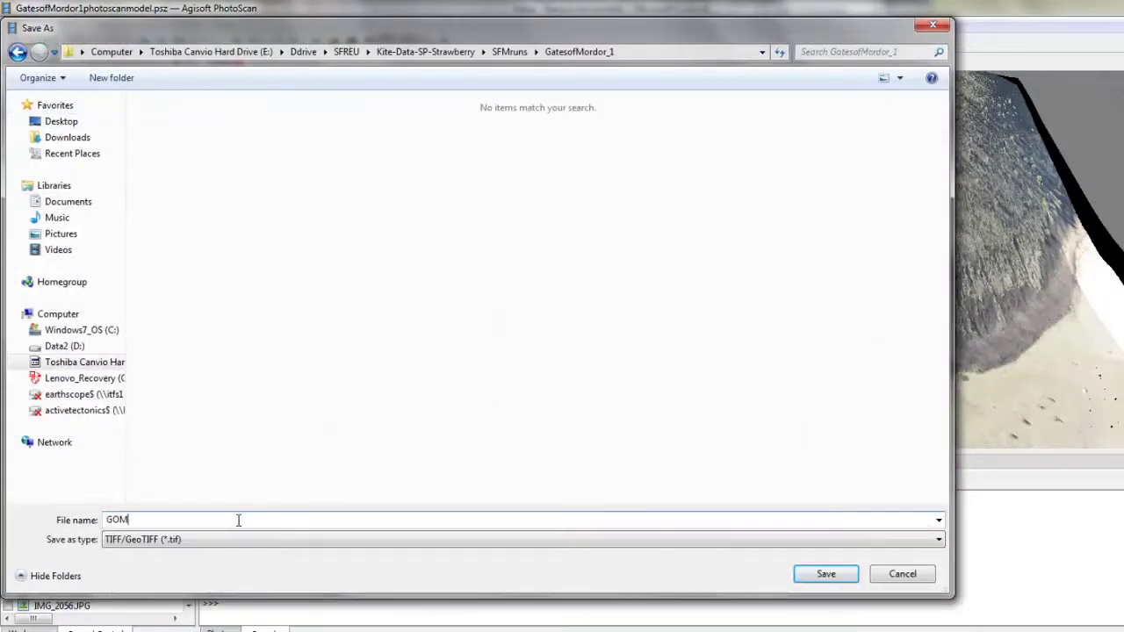
{"action": "type", "text": "_orthophoto1"}
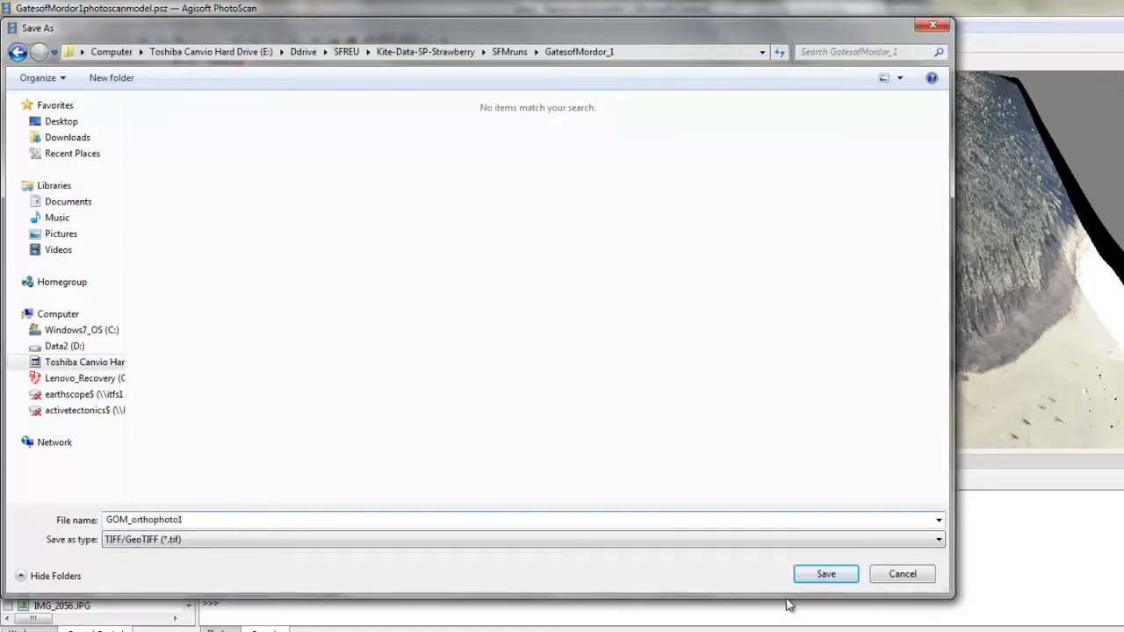
{"action": "left_click", "coordinate": [817, 574]}
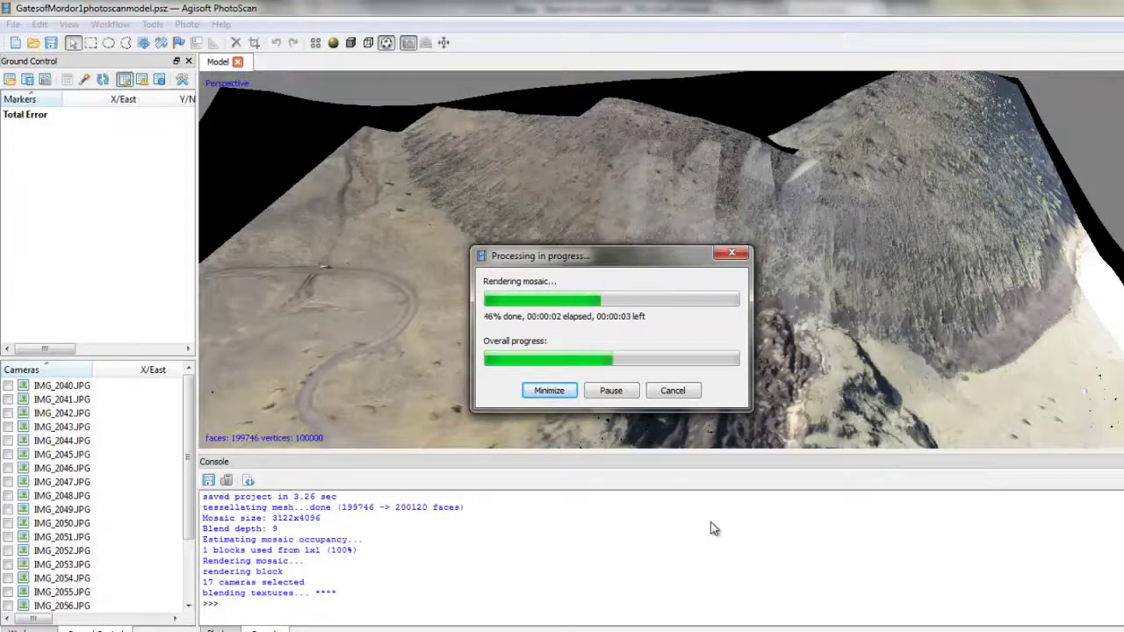
Step: Launch Adobe Photoshop CS5 from the Start menu and bring up its Open dialog
{"action": "left_click", "coordinate": [37, 622]}
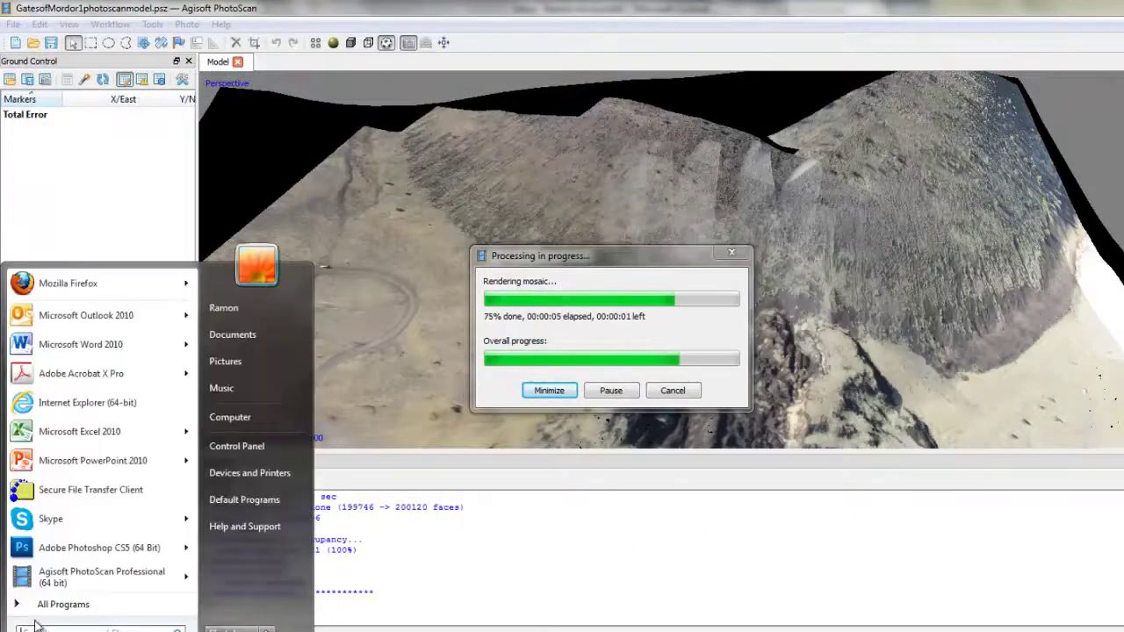
{"action": "left_click", "coordinate": [66, 548]}
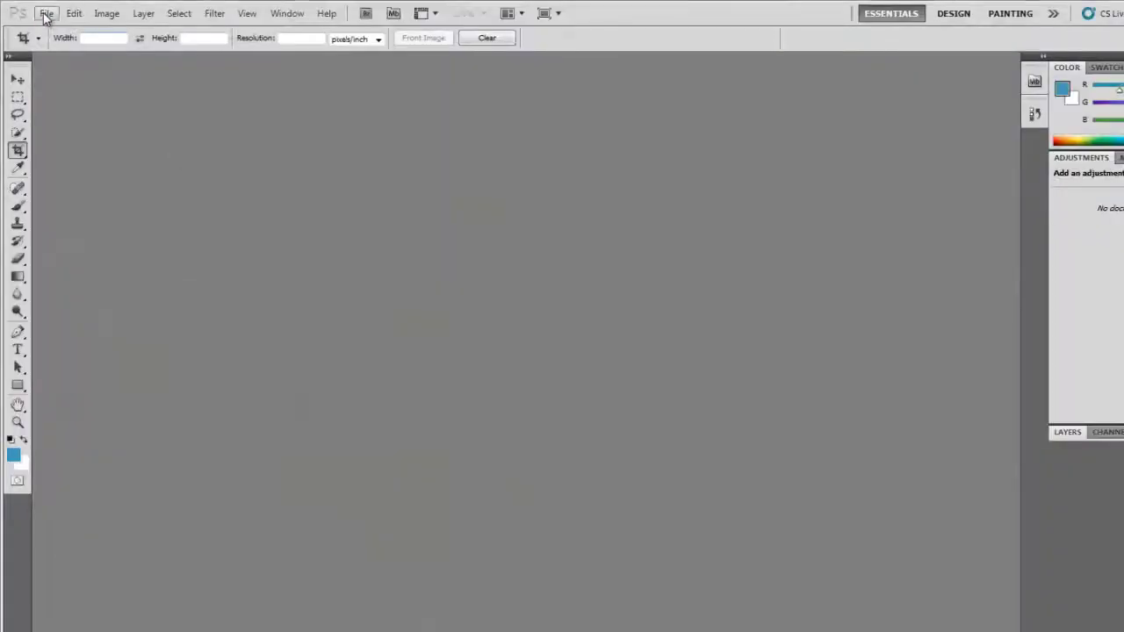
{"action": "left_click", "coordinate": [46, 13]}
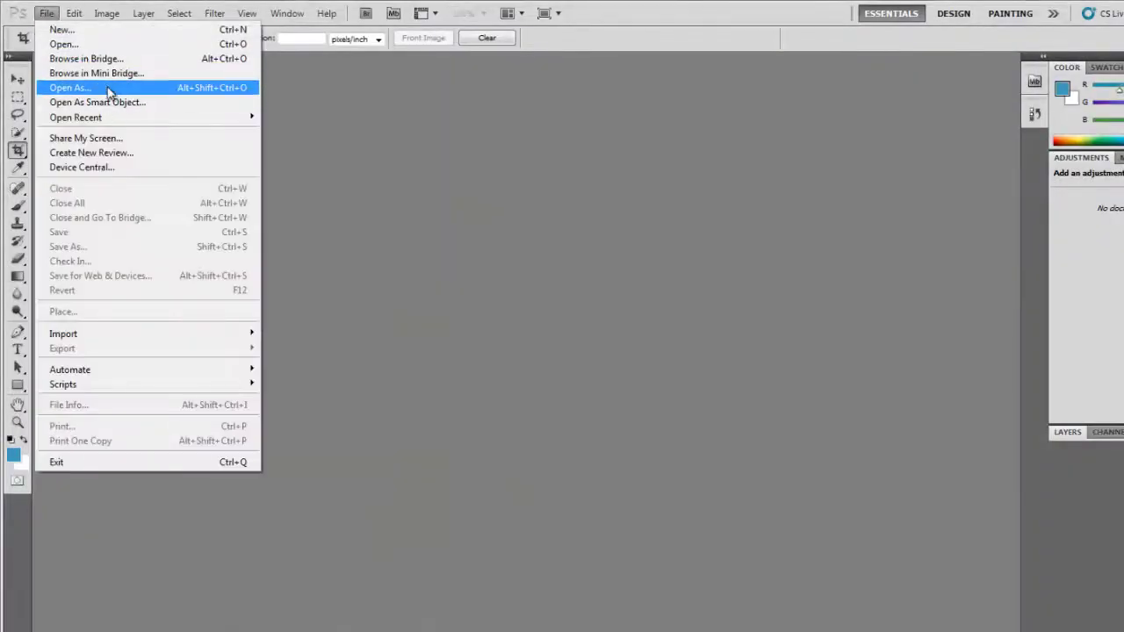
{"action": "left_click", "coordinate": [100, 45]}
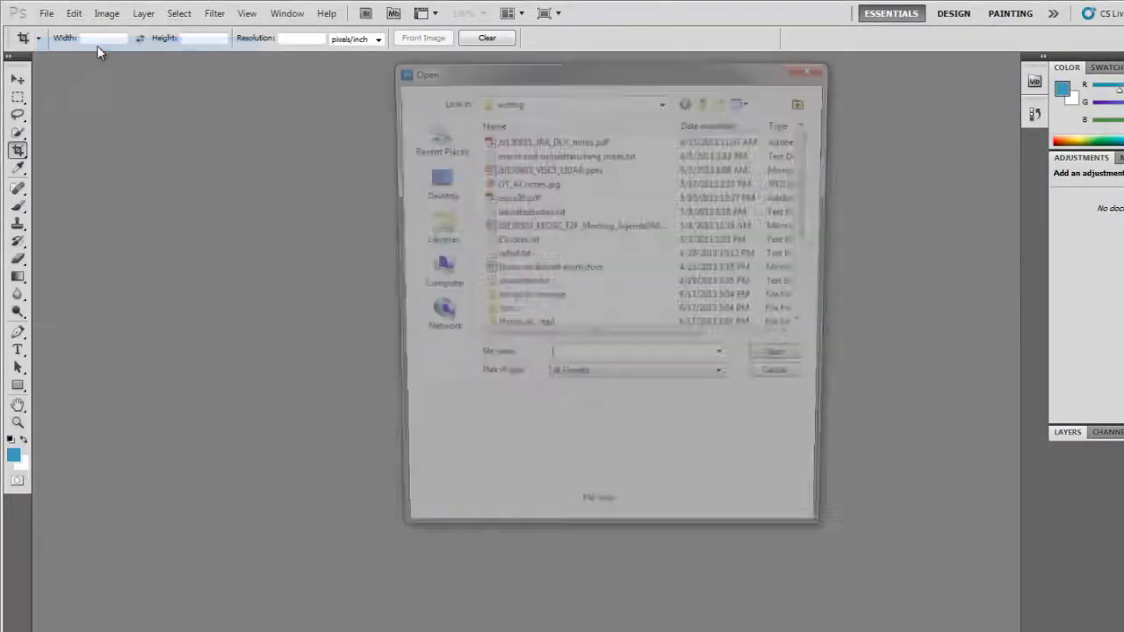
Step: Browse to the GatesofMordor_1 folder and open GOM_orthophoto1.tif
{"action": "double_click", "coordinate": [499, 312]}
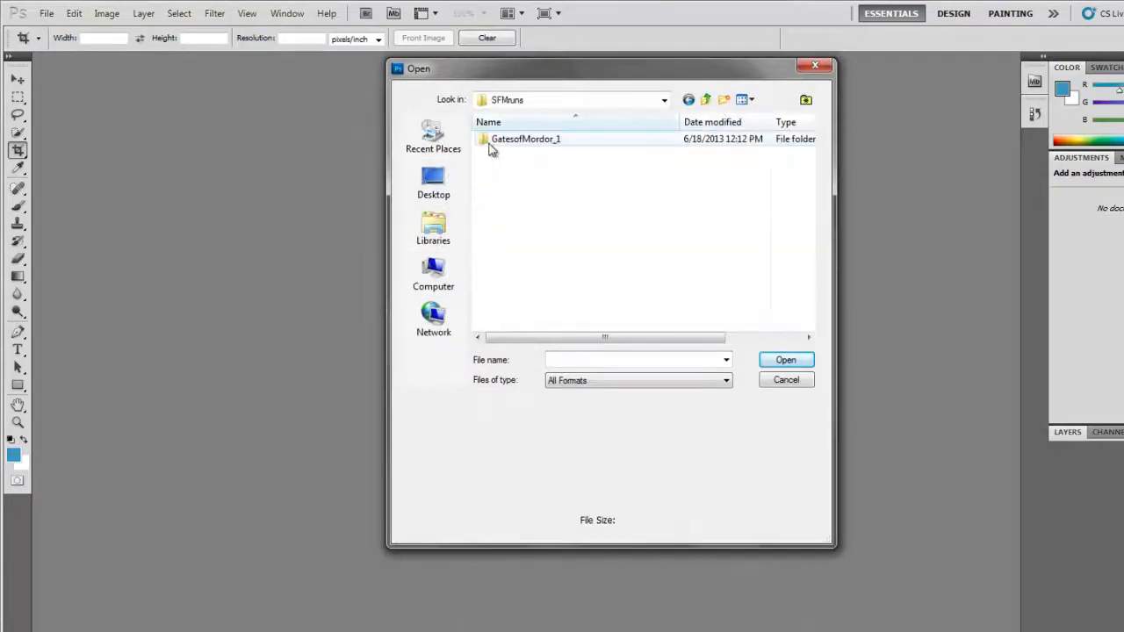
{"action": "double_click", "coordinate": [491, 141]}
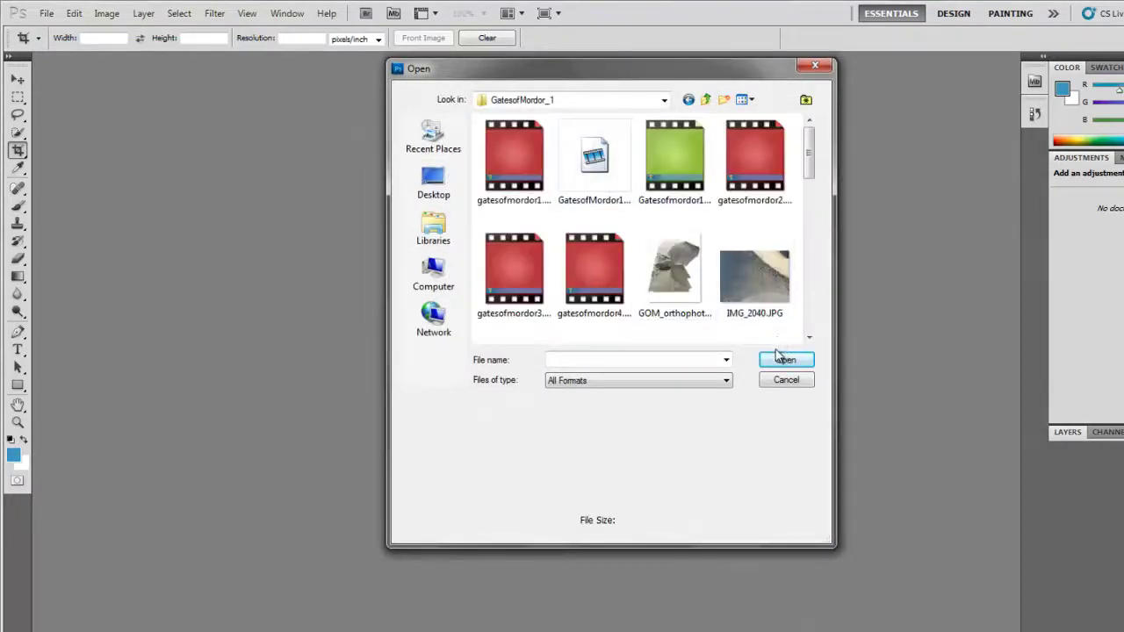
{"action": "left_click", "coordinate": [676, 277]}
{"action": "left_click", "coordinate": [786, 360]}
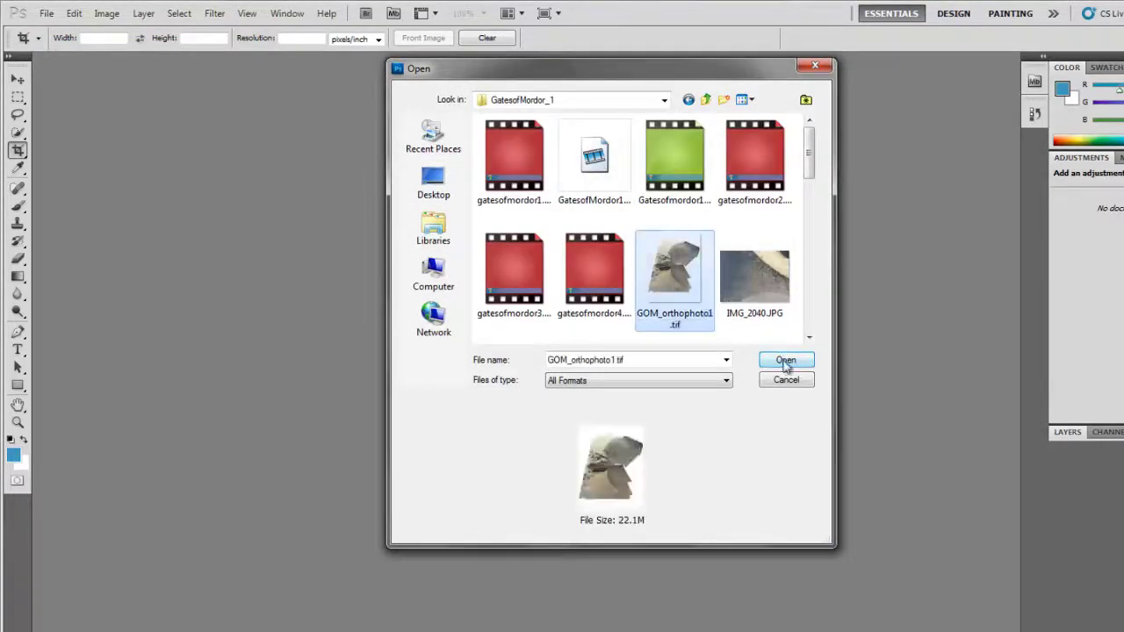